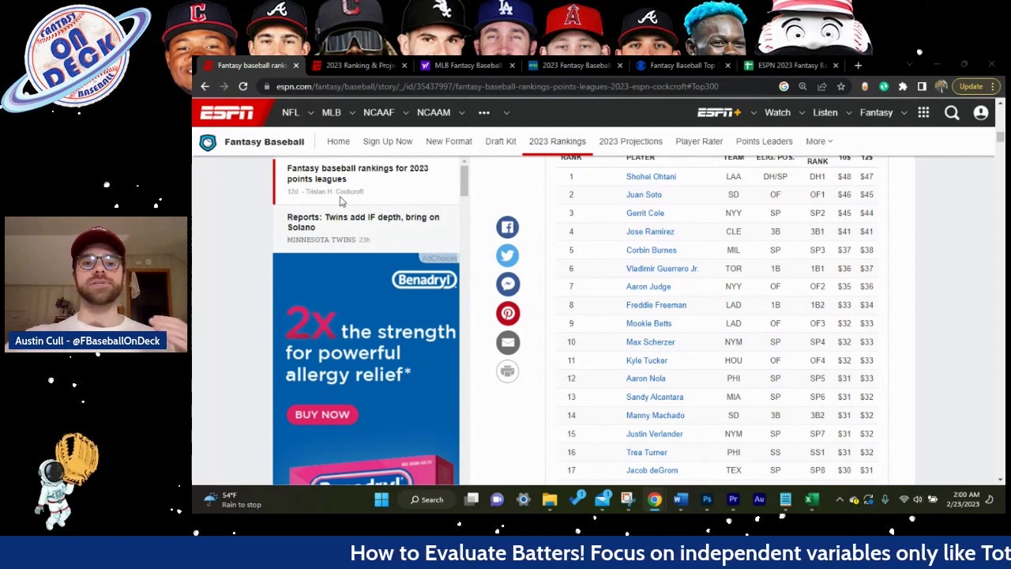
- Review the Top 300 points-league rankings and jump to the Top First Basemen list
{"action": "scroll", "coordinate": [641, 209], "scroll_direction": "up", "scroll_amount": 1}
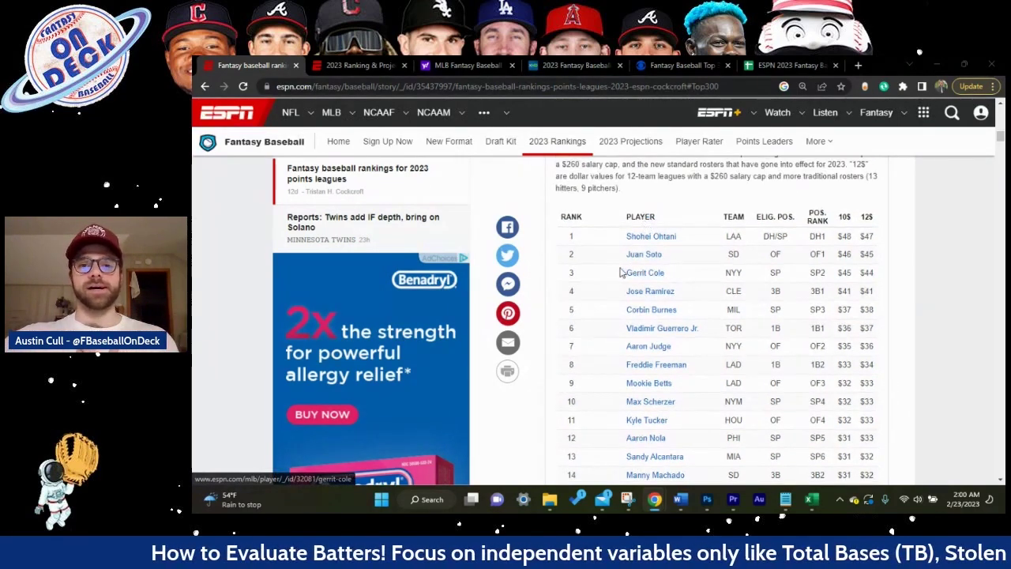
{"action": "scroll", "coordinate": [618, 270], "scroll_direction": "down", "scroll_amount": 1}
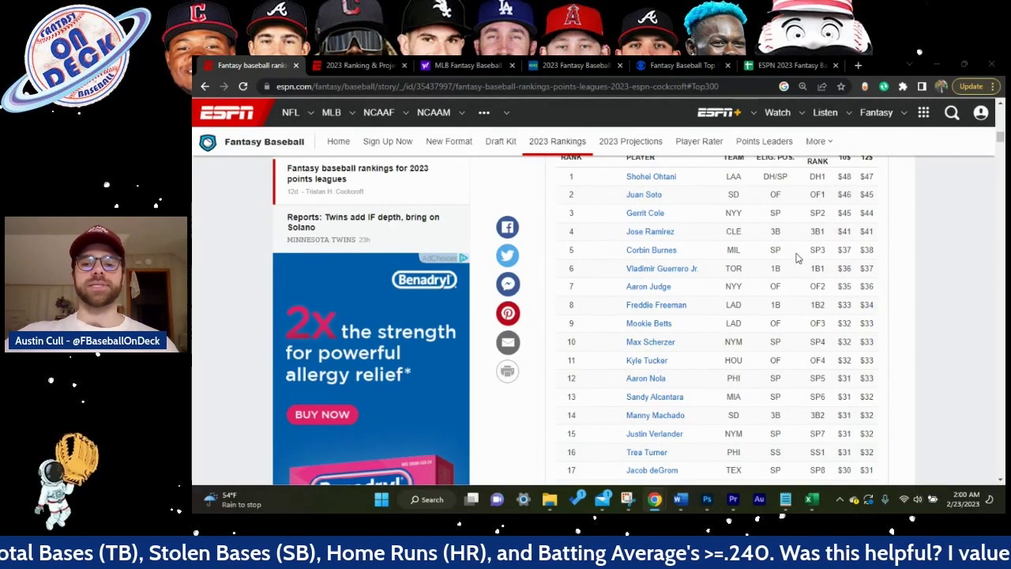
{"action": "scroll", "coordinate": [795, 261], "scroll_direction": "up", "scroll_amount": 1}
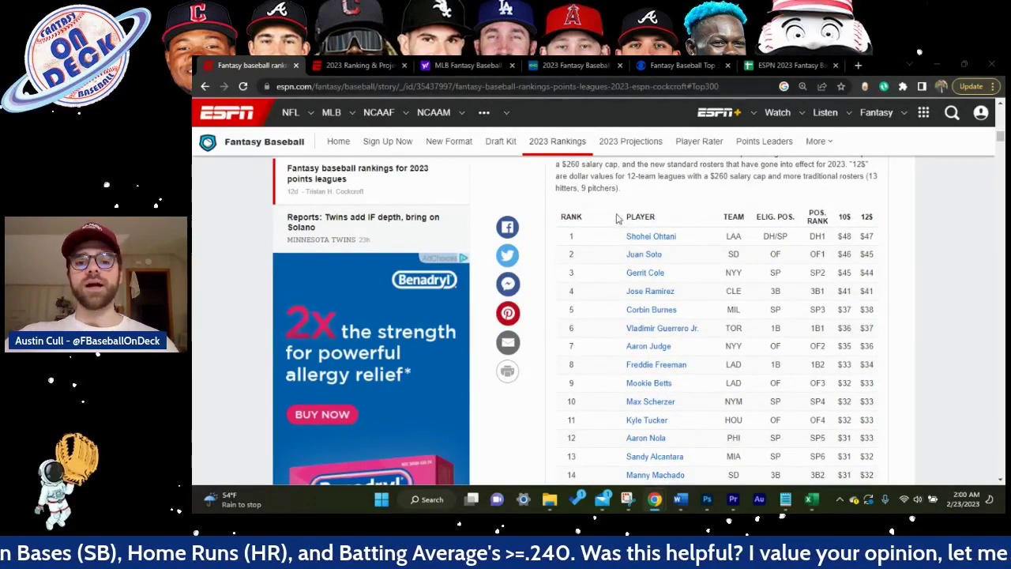
{"action": "scroll", "coordinate": [715, 263], "scroll_direction": "up", "scroll_amount": 3}
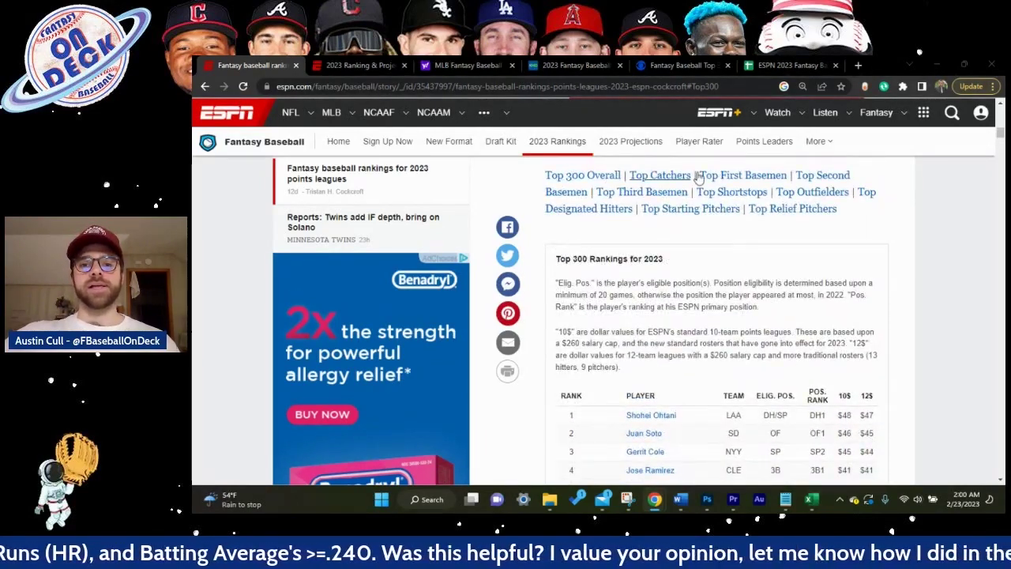
{"action": "left_click", "coordinate": [746, 176]}
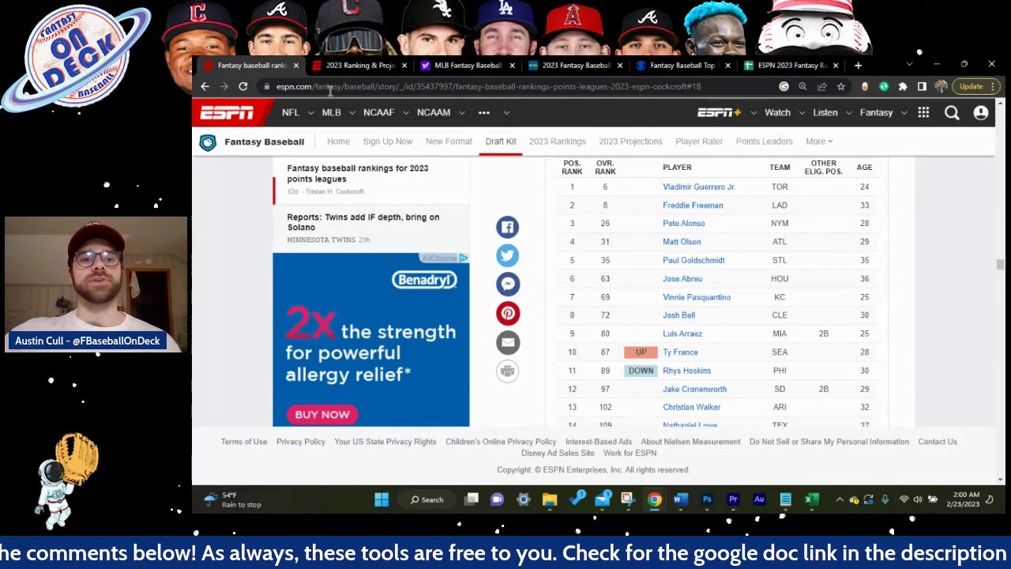
- Switch to ESPN's Complete 2023 Projections and compare the top batters' 2022 statistics with their 2023 projections and outlooks
{"action": "left_click", "coordinate": [356, 65]}
{"action": "scroll", "coordinate": [267, 150], "scroll_direction": "up", "scroll_amount": 3}
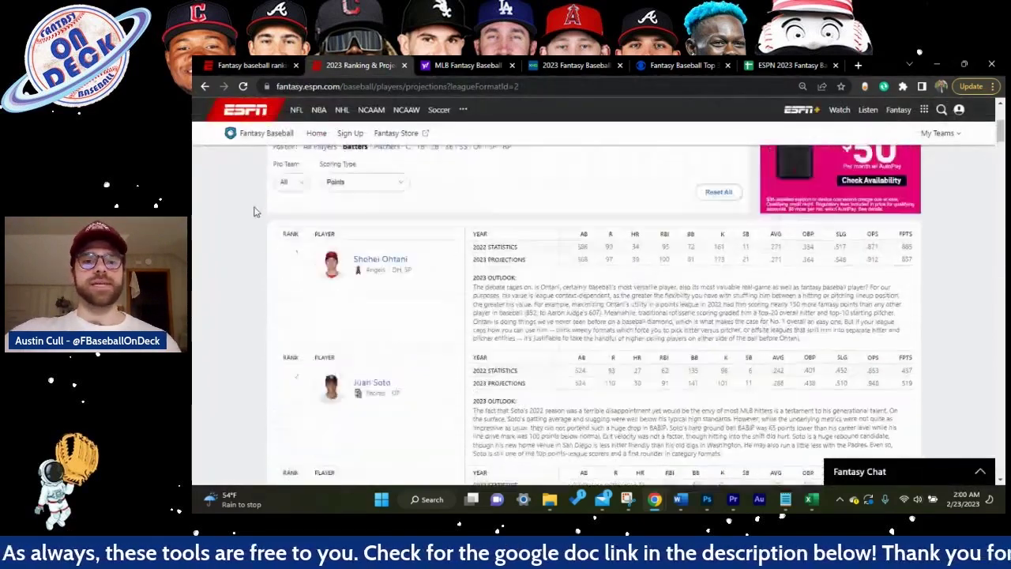
{"action": "scroll", "coordinate": [254, 211], "scroll_direction": "up", "scroll_amount": 1}
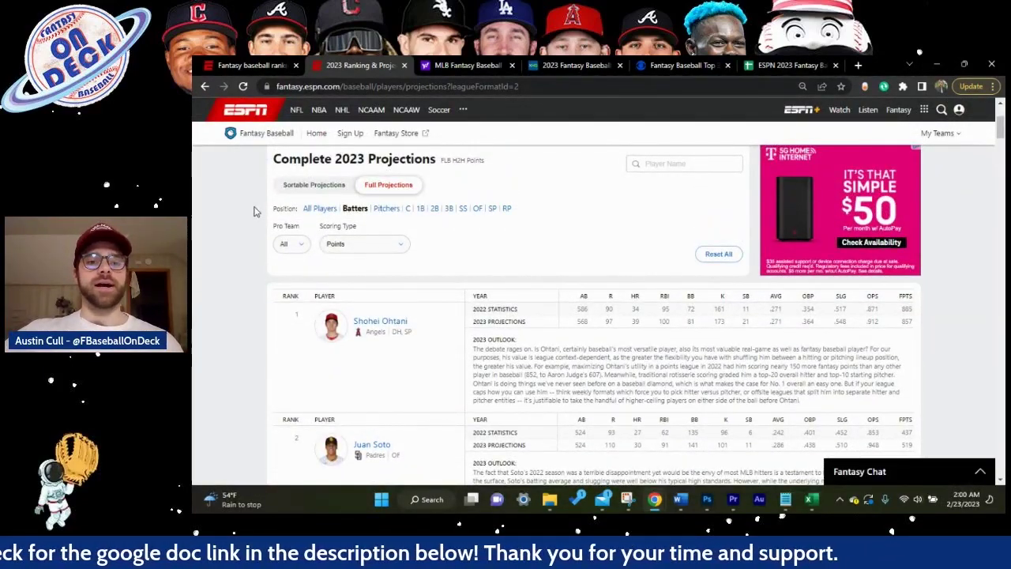
{"action": "scroll", "coordinate": [276, 259], "scroll_direction": "down", "scroll_amount": 2}
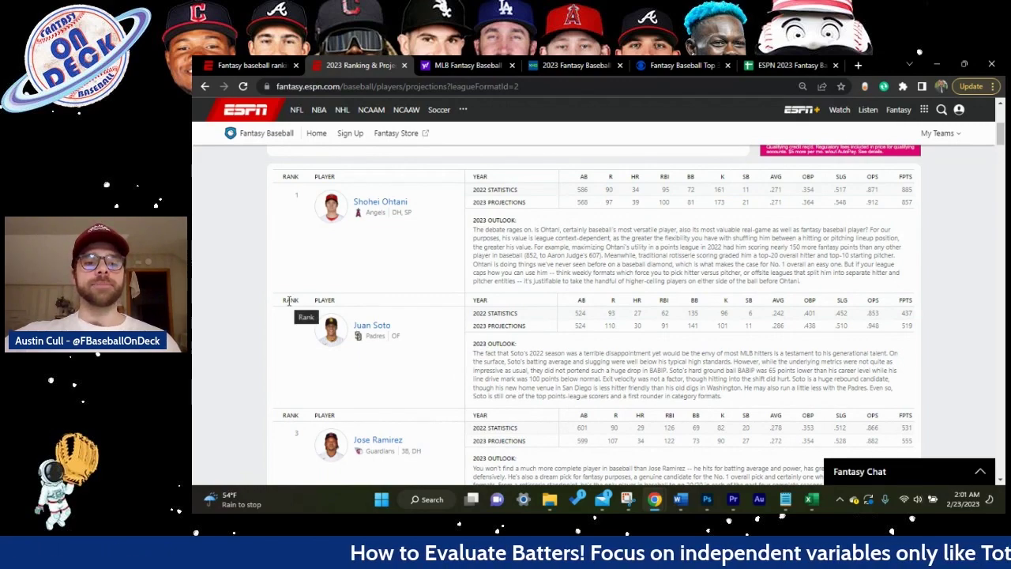
{"action": "scroll", "coordinate": [280, 299], "scroll_direction": "down", "scroll_amount": 3}
{"action": "scroll", "coordinate": [277, 303], "scroll_direction": "down", "scroll_amount": 1}
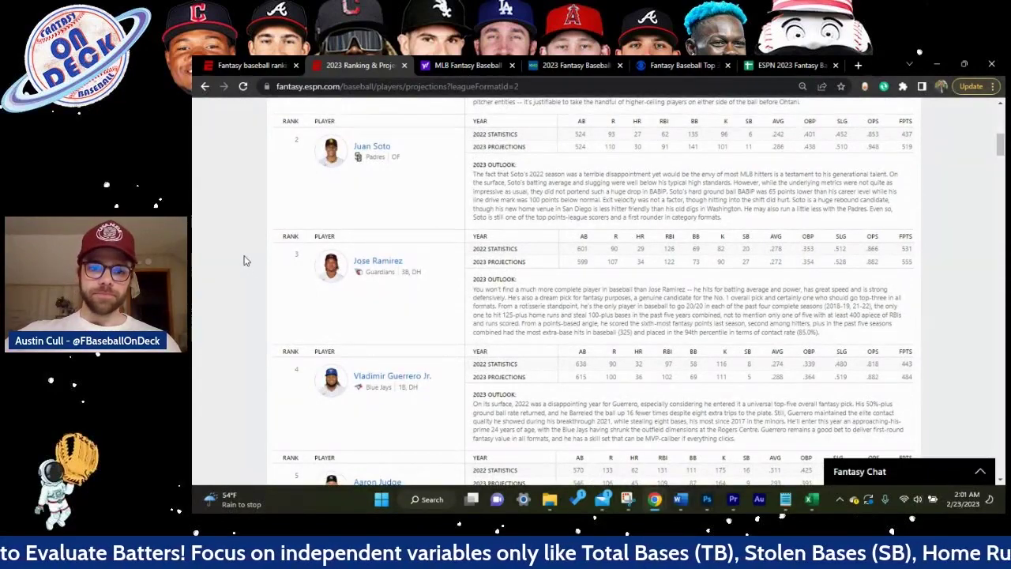
{"action": "scroll", "coordinate": [244, 260], "scroll_direction": "up", "scroll_amount": 4}
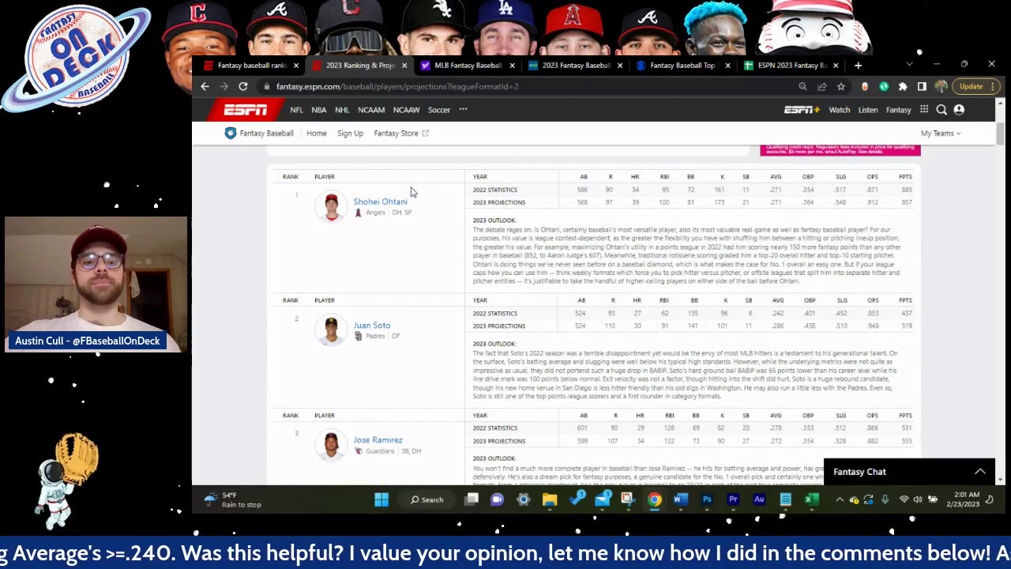
{"action": "scroll", "coordinate": [411, 192], "scroll_direction": "down", "scroll_amount": 2}
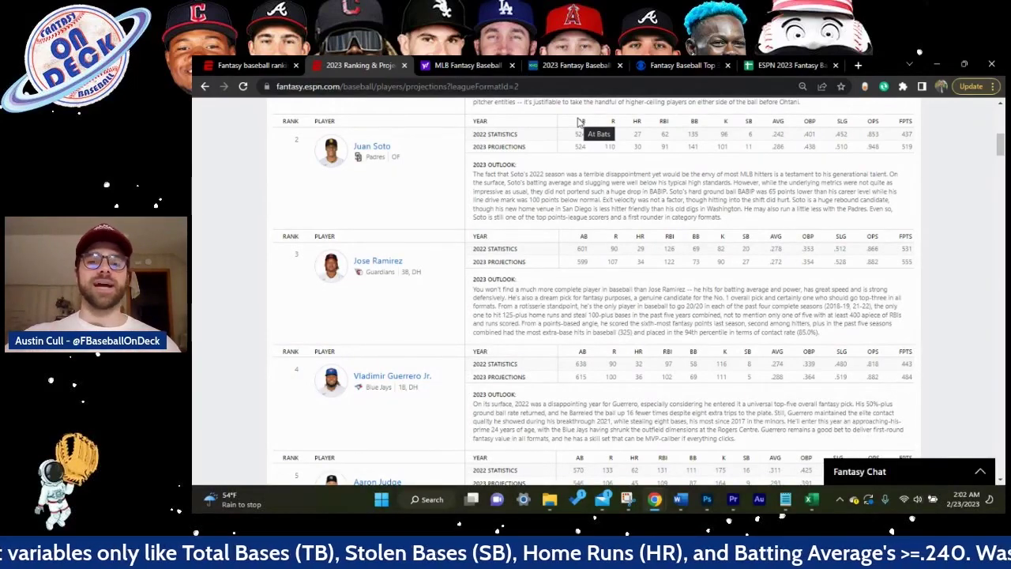
{"action": "scroll", "coordinate": [429, 282], "scroll_direction": "up", "scroll_amount": 3}
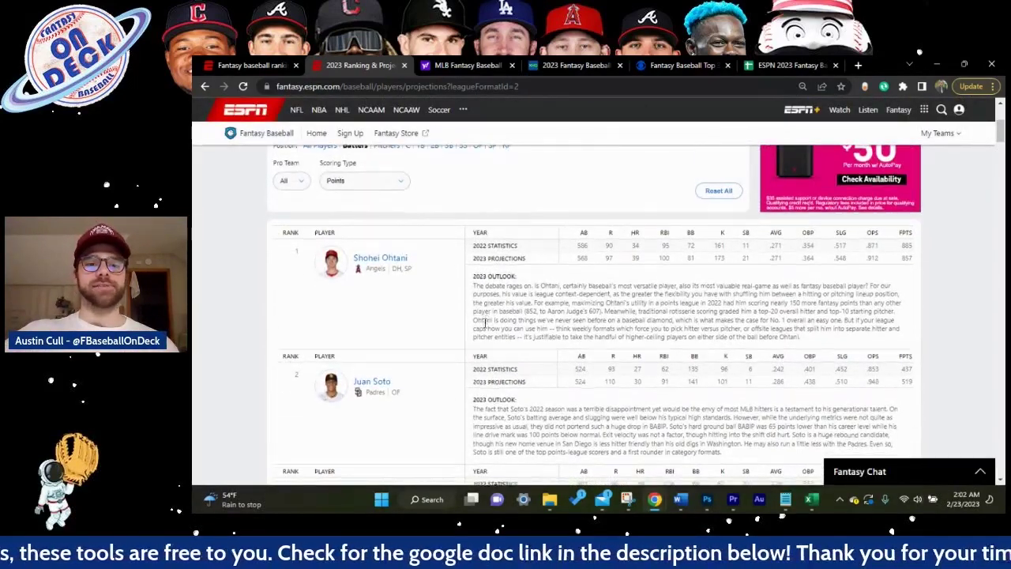
{"action": "scroll", "coordinate": [485, 322], "scroll_direction": "down", "scroll_amount": 4}
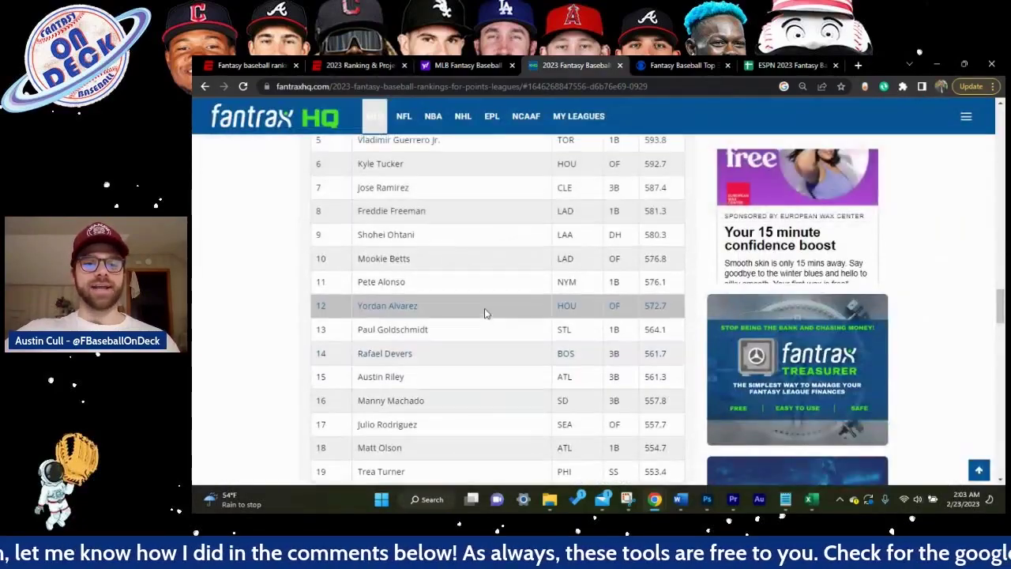
- View the pitchers' points-league rankings on FantraxHQ and bring up the CBS Fantasy Baseball Top 300 Rankings
{"action": "scroll", "coordinate": [486, 314], "scroll_direction": "up", "scroll_amount": 4}
{"action": "scroll", "coordinate": [462, 261], "scroll_direction": "down", "scroll_amount": 1}
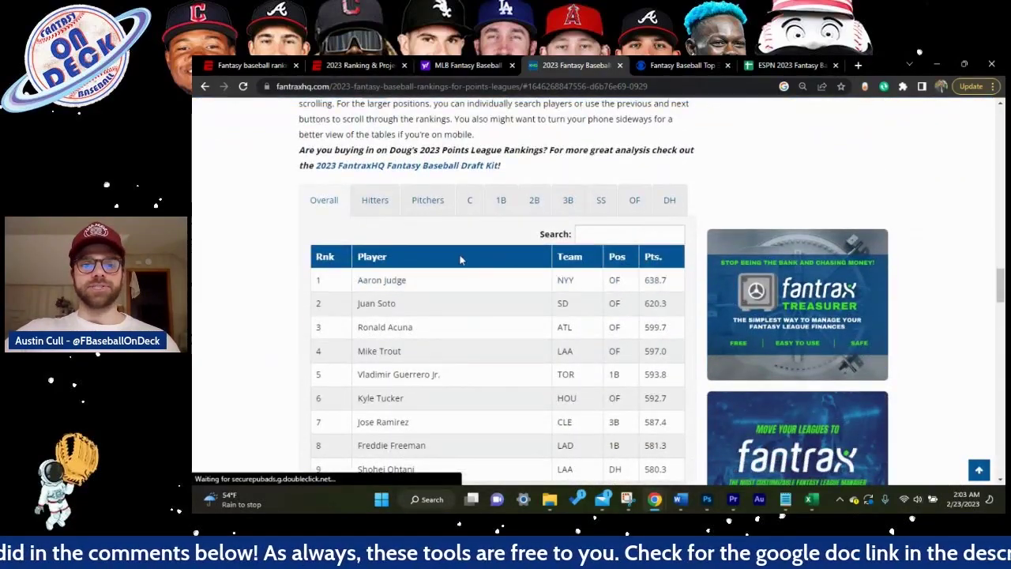
{"action": "left_click", "coordinate": [427, 200]}
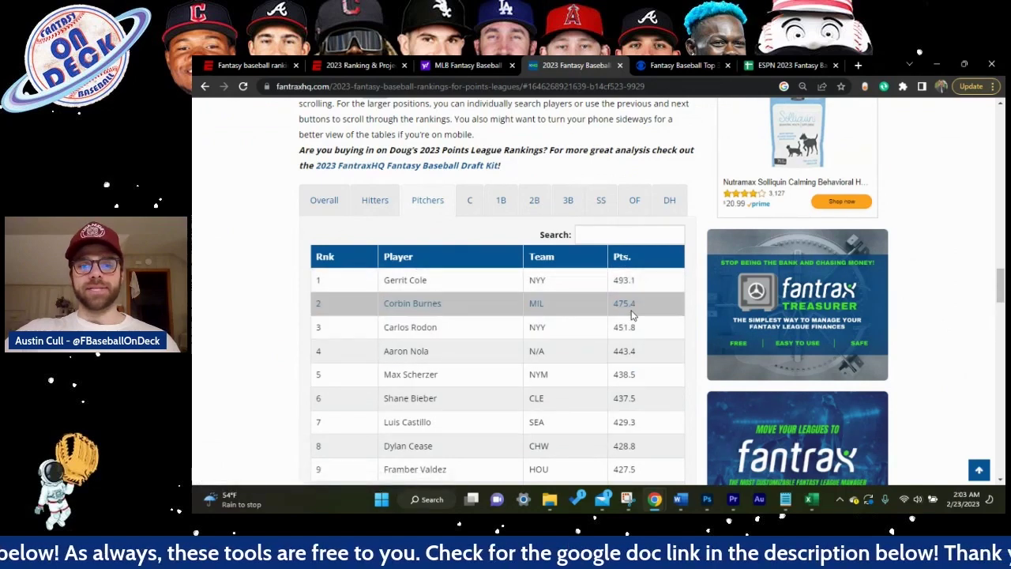
{"action": "left_click", "coordinate": [673, 67]}
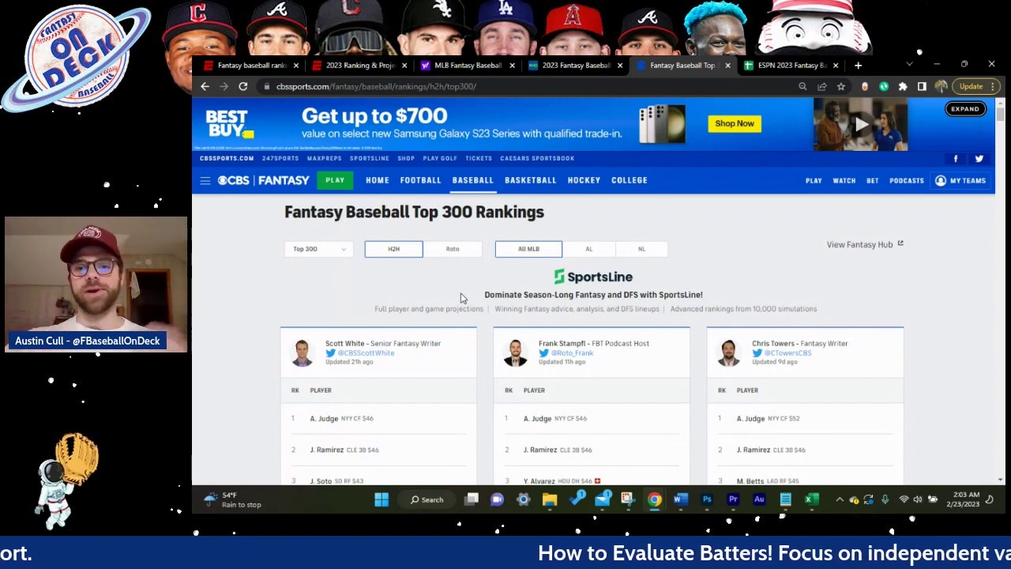
- Switch to the ESPN 2023 Fantasy Baseball Cheat Sheet in Google Sheets and open the 2023 Batter Evaluation sheet
{"action": "left_click", "coordinate": [780, 67]}
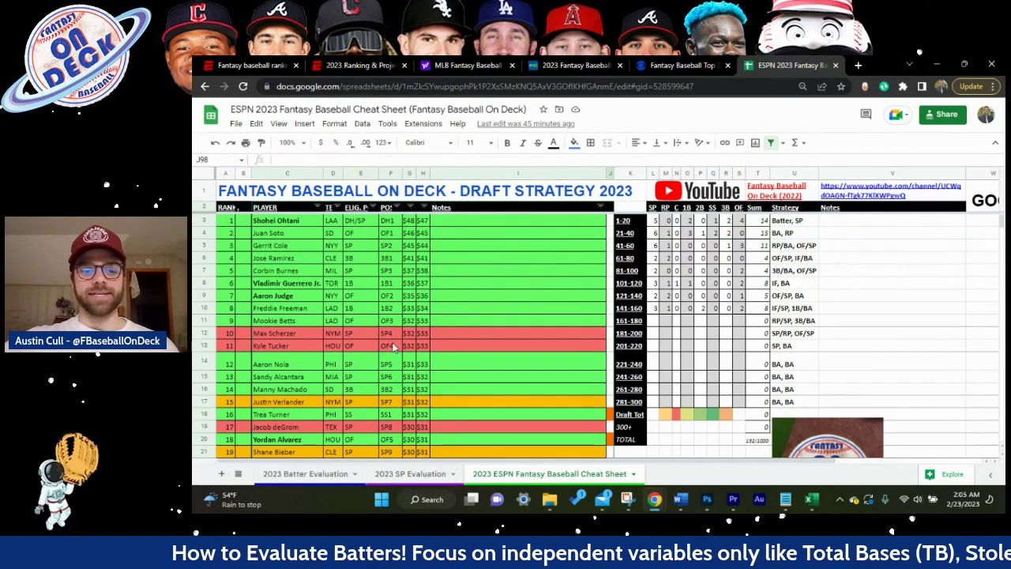
{"action": "left_click", "coordinate": [316, 474]}
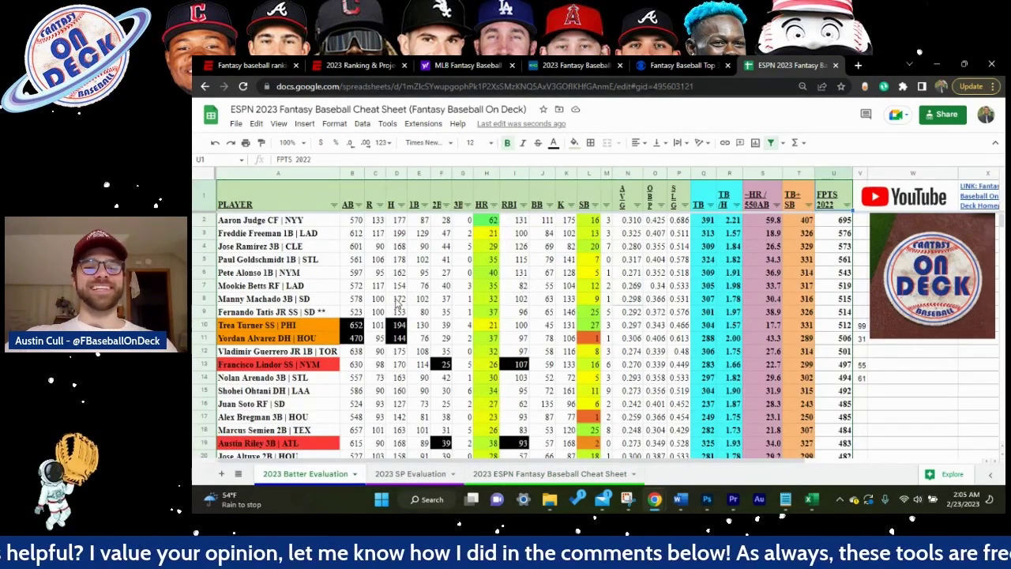
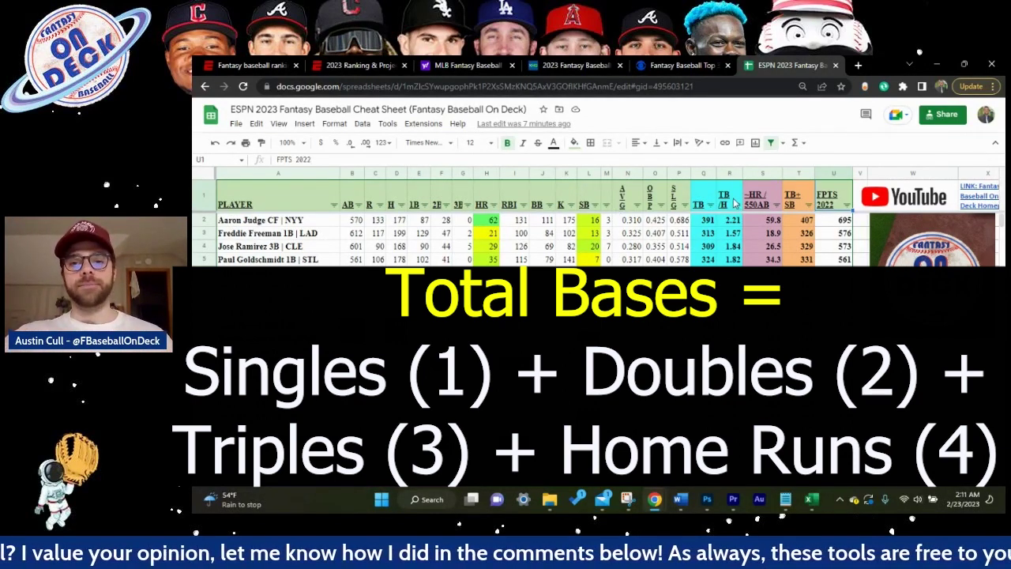
- Point out the TB column header, and compare the full stat rows of Trea Turner and Yordan Alvarez
{"action": "left_click", "coordinate": [701, 199]}
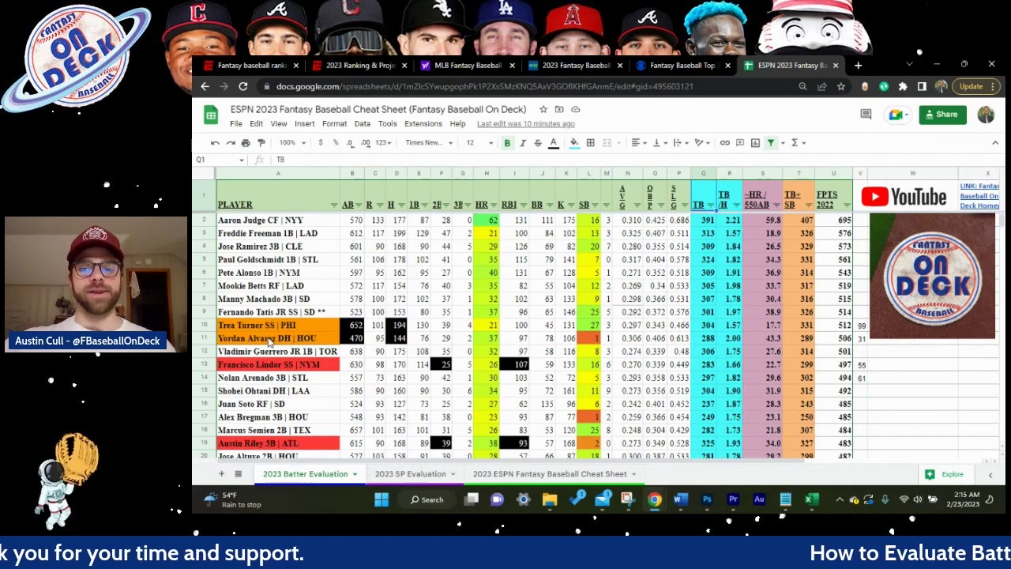
{"action": "left_click", "coordinate": [203, 324]}
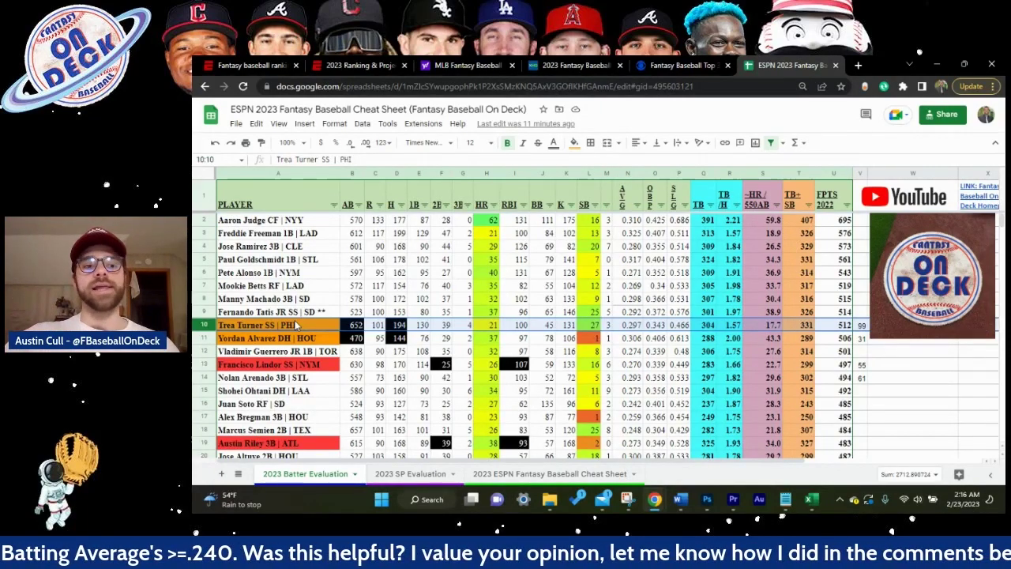
{"action": "key", "text": "Down"}
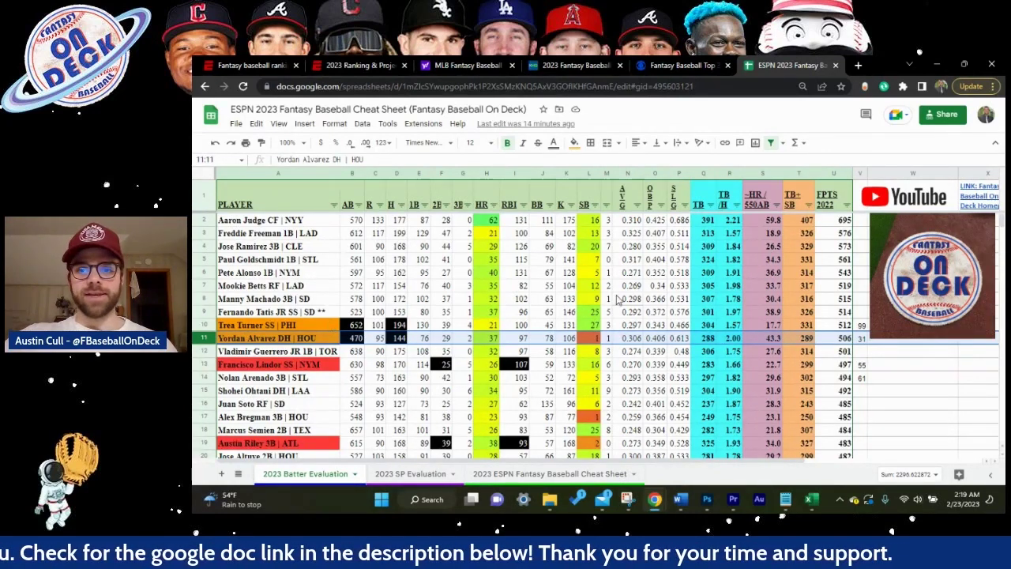
- Sort the batter table by total bases (TB) in descending order and review the leading players
{"action": "left_click", "coordinate": [711, 205]}
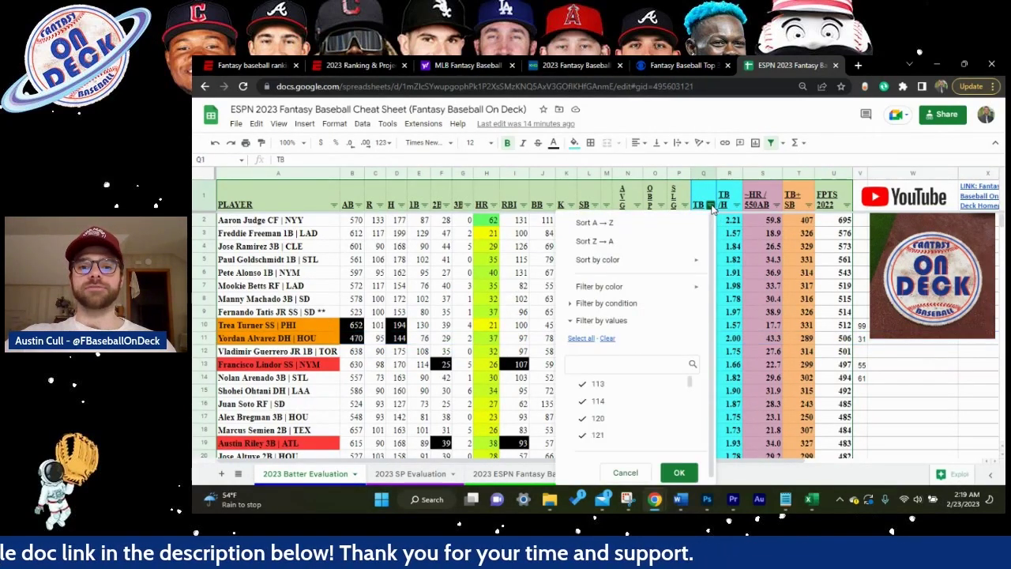
{"action": "left_click", "coordinate": [607, 241]}
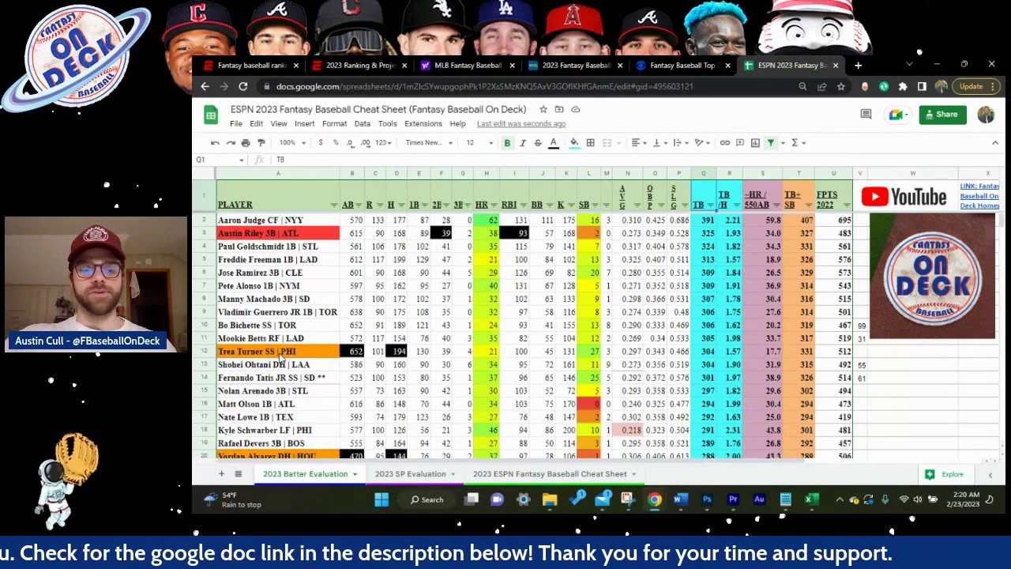
{"action": "scroll", "coordinate": [273, 359], "scroll_direction": "down", "scroll_amount": 1}
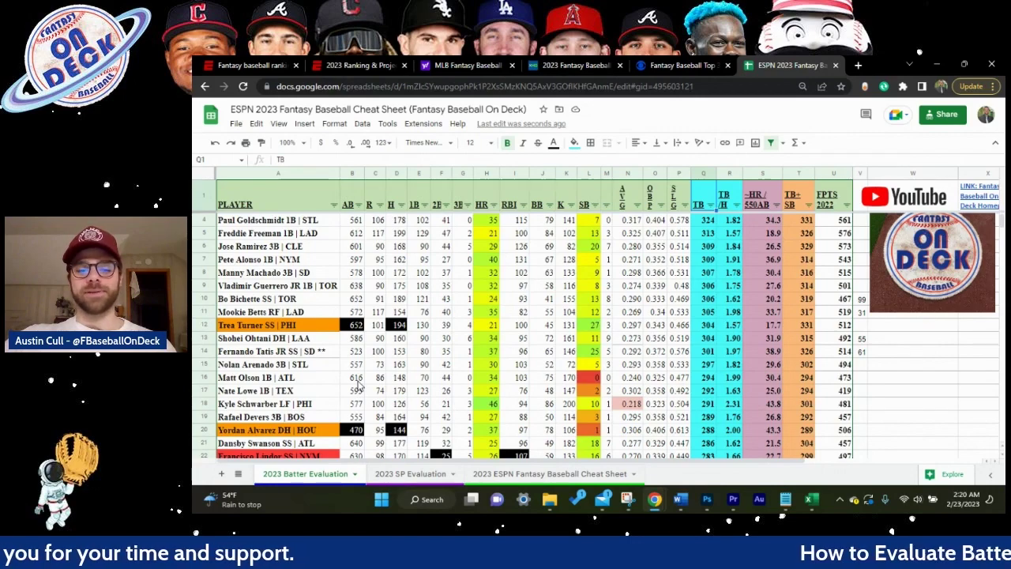
{"action": "scroll", "coordinate": [357, 389], "scroll_direction": "up", "scroll_amount": 1}
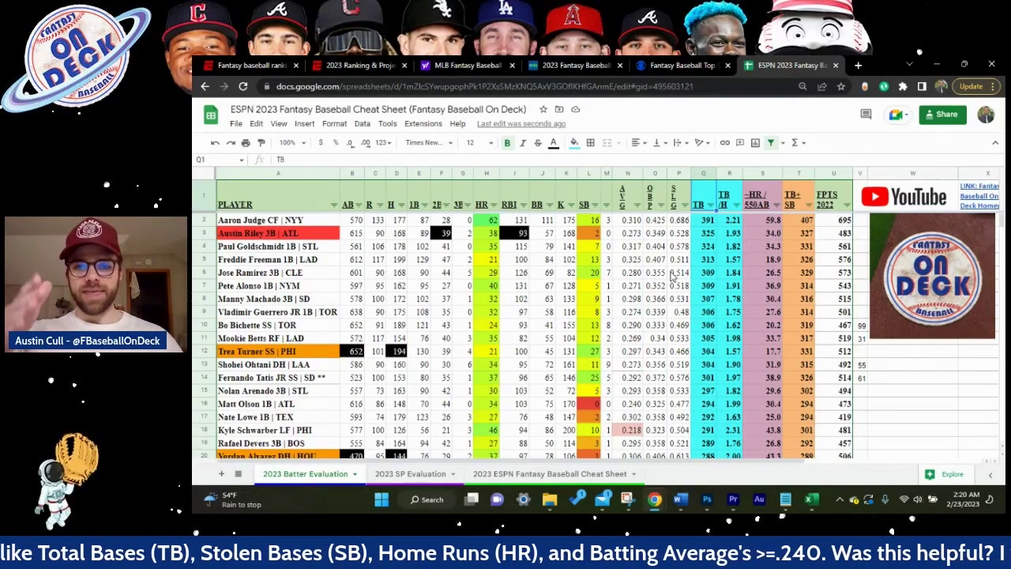
- Sort the batter table by total bases per hit (TB/H) in descending order and look through the list to Trea Turner
{"action": "left_click", "coordinate": [737, 205]}
{"action": "left_click", "coordinate": [629, 243]}
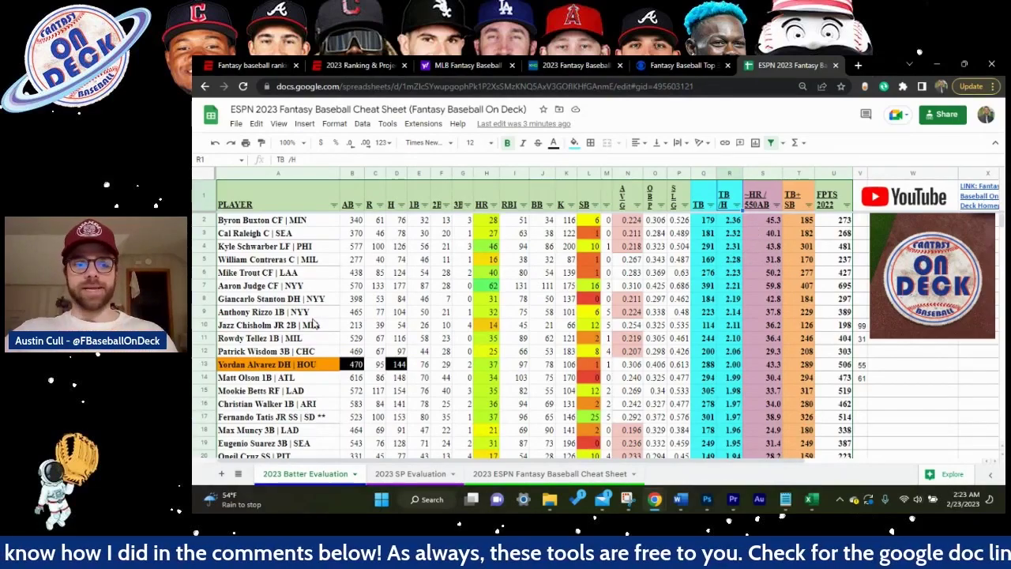
{"action": "scroll", "coordinate": [361, 348], "scroll_direction": "down", "scroll_amount": 5}
{"action": "scroll", "coordinate": [361, 348], "scroll_direction": "down", "scroll_amount": 20}
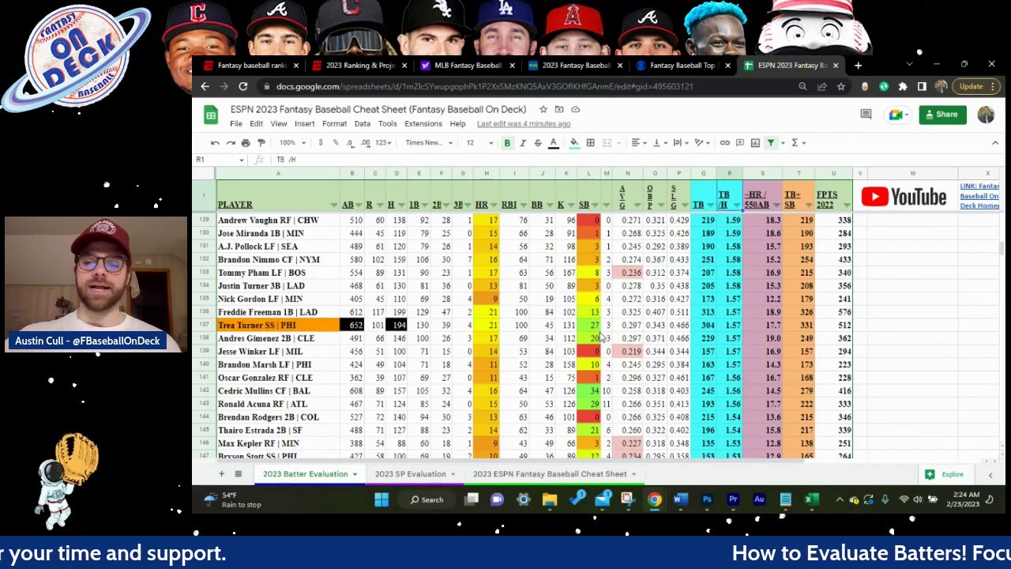
- Sort the batter table by TB+SB in descending order and review the batters from the head of the list
{"action": "left_click", "coordinate": [807, 207]}
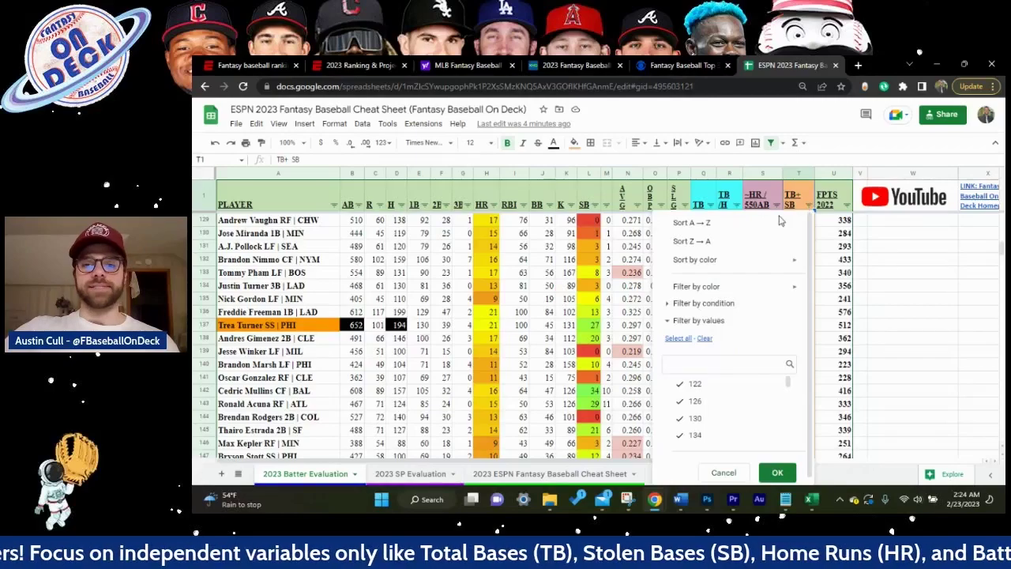
{"action": "left_click", "coordinate": [698, 245]}
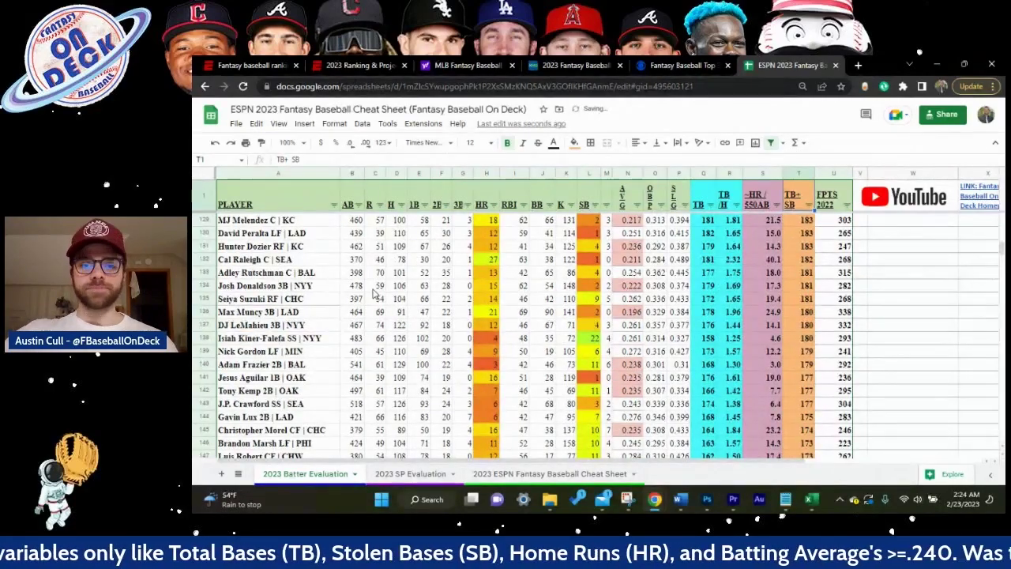
{"action": "scroll", "coordinate": [379, 294], "scroll_direction": "up", "scroll_amount": 10}
{"action": "scroll", "coordinate": [383, 294], "scroll_direction": "up", "scroll_amount": 15}
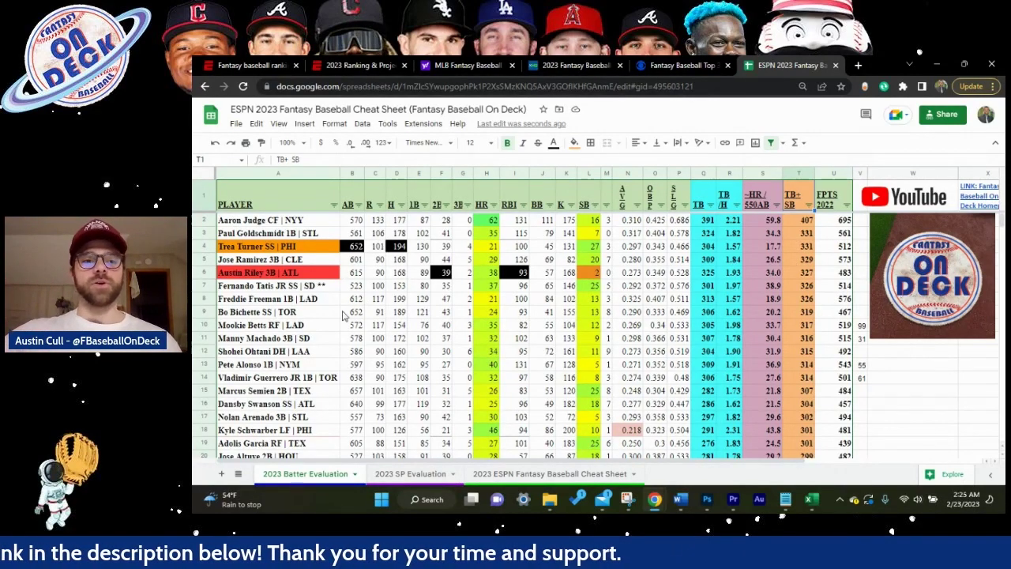
{"action": "scroll", "coordinate": [344, 312], "scroll_direction": "down", "scroll_amount": 3}
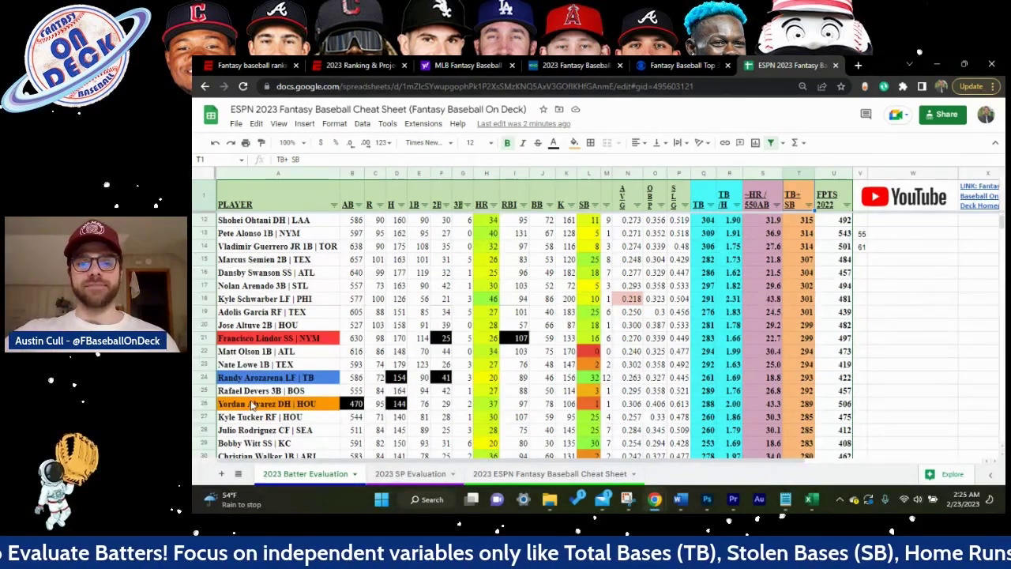
{"action": "scroll", "coordinate": [735, 317], "scroll_direction": "up", "scroll_amount": 5}
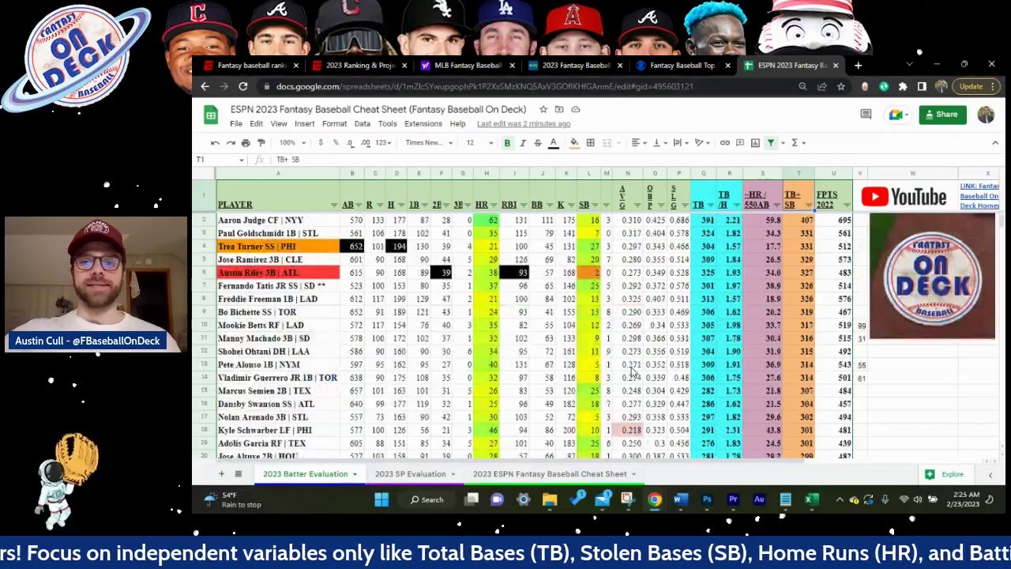
- Sort the batter table by FPTS 2022 in descending order and look down to Randy Arozarena and Anthony Santander
{"action": "left_click", "coordinate": [847, 205]}
{"action": "left_click", "coordinate": [748, 244]}
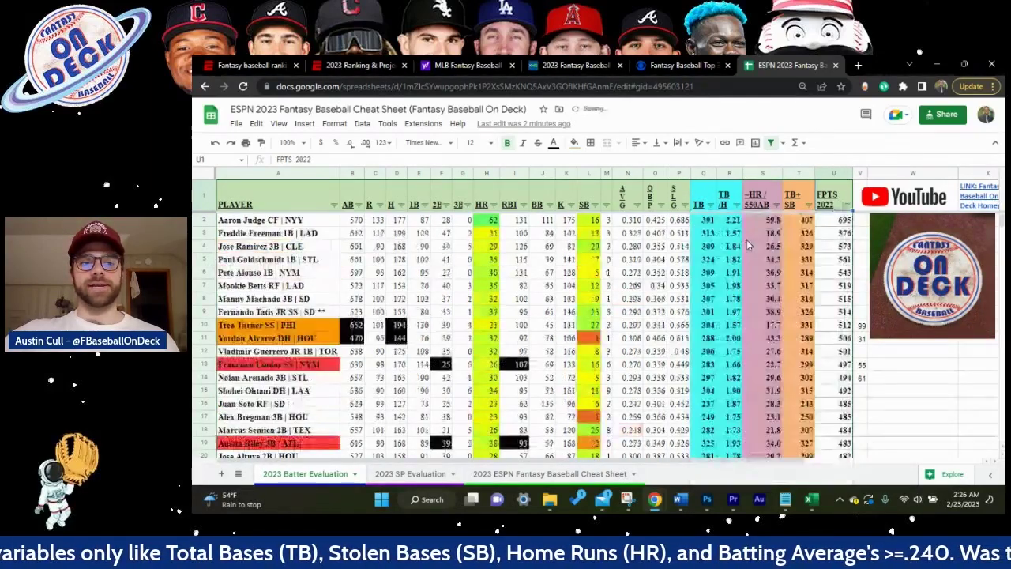
{"action": "scroll", "coordinate": [406, 307], "scroll_direction": "down", "scroll_amount": 8}
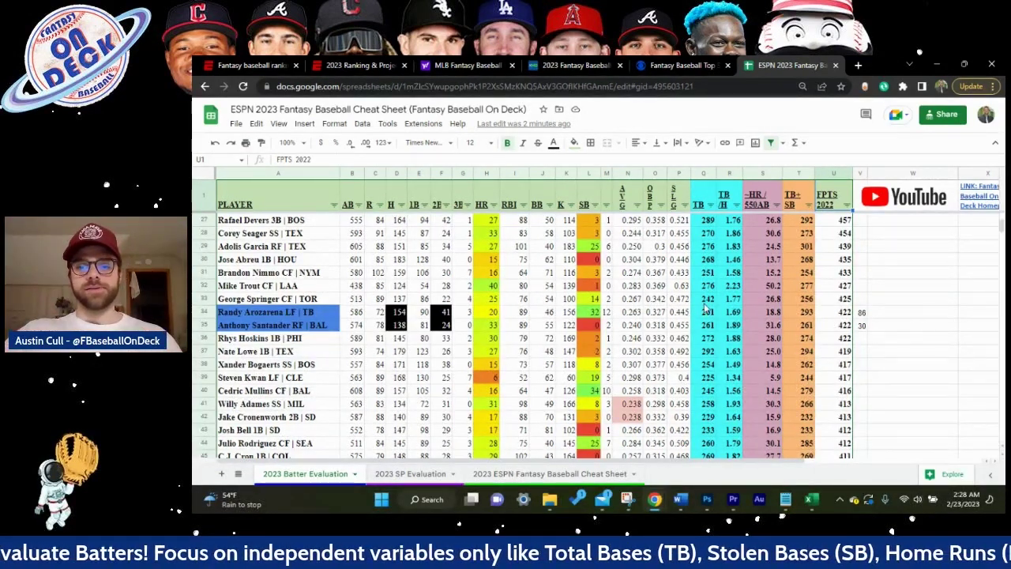
- Compare the TB values of Randy Arozarena and Anthony Santander, and sort the batter table by TB in descending order
{"action": "left_click_drag", "start_coordinate": [706, 313], "coordinate": [708, 326]}
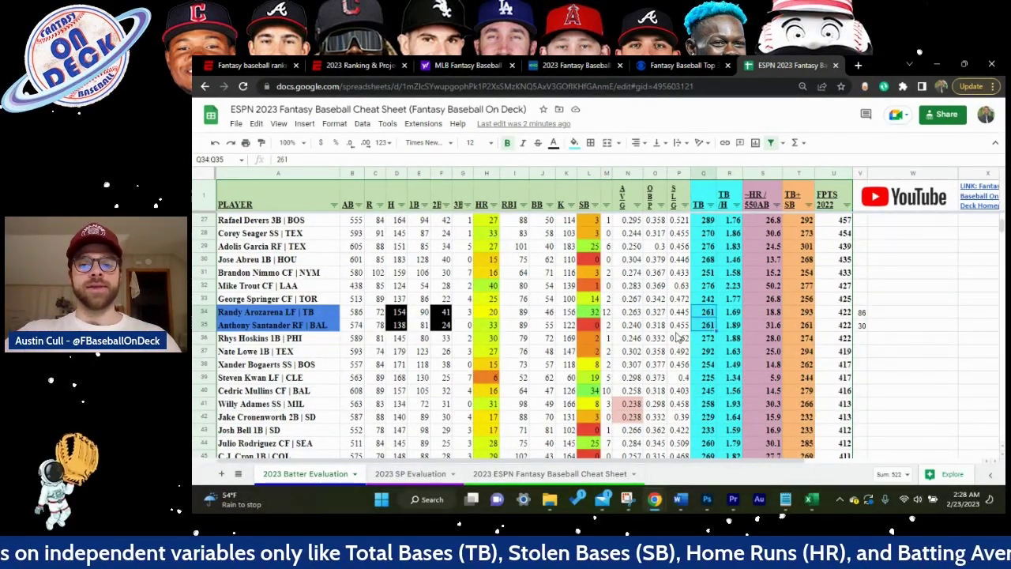
{"action": "left_click", "coordinate": [711, 205]}
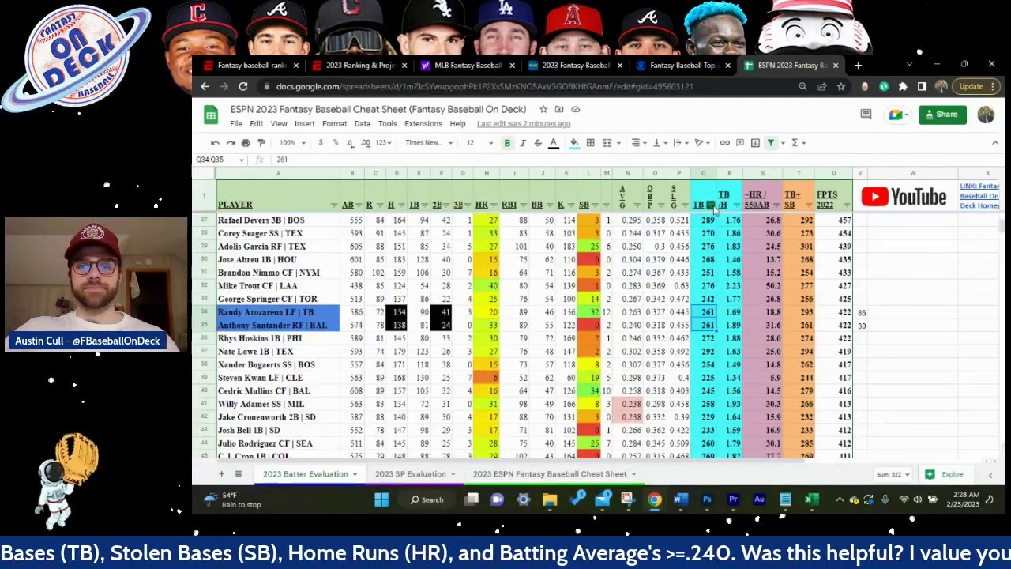
{"action": "left_click", "coordinate": [613, 242]}
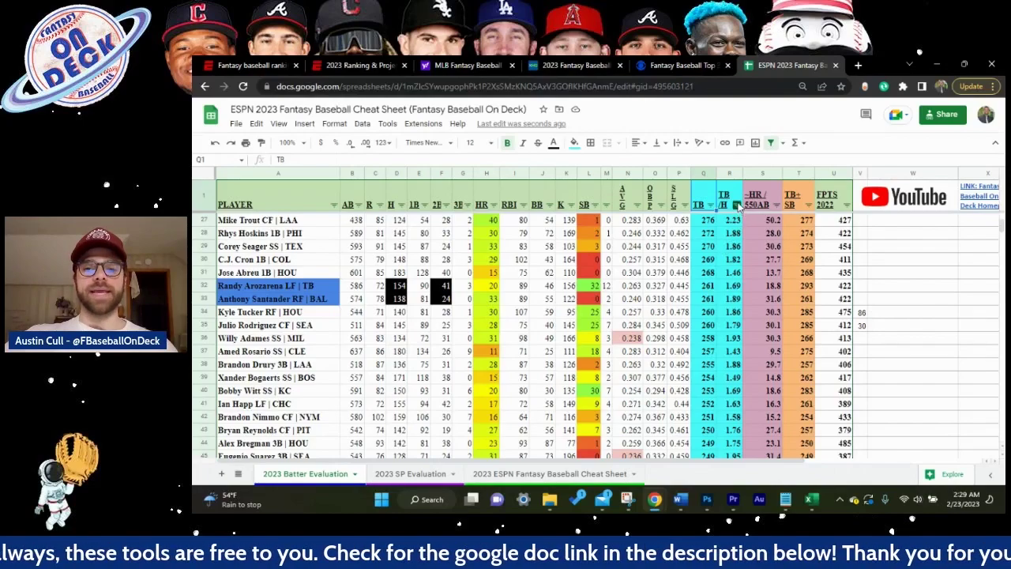
- Sort the batter table by TB/H in descending order and look down the list to Anthony Santander and Randy Arozarena
{"action": "left_click", "coordinate": [737, 204]}
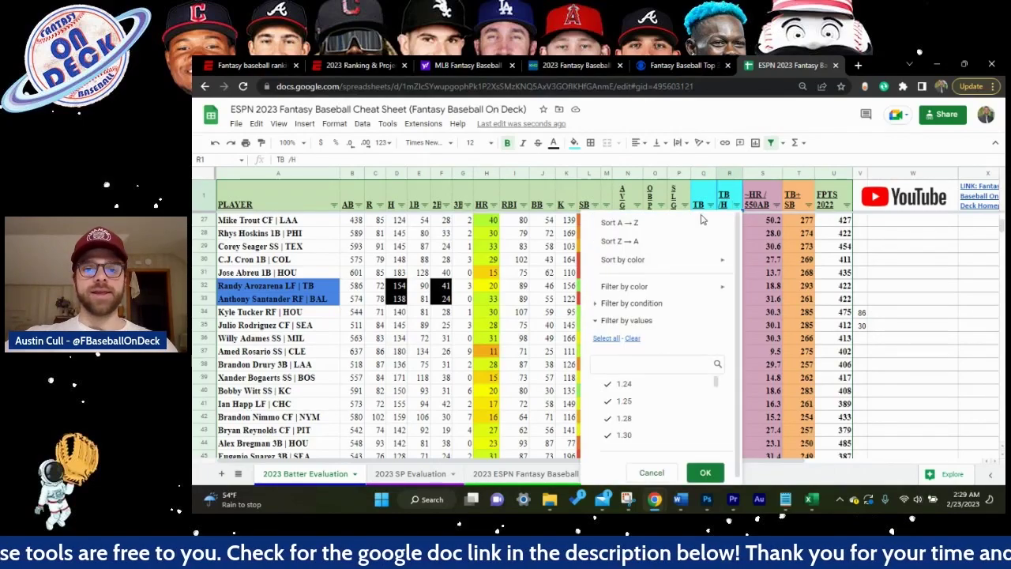
{"action": "left_click", "coordinate": [628, 242]}
{"action": "scroll", "coordinate": [407, 355], "scroll_direction": "up", "scroll_amount": 3}
{"action": "scroll", "coordinate": [330, 323], "scroll_direction": "down", "scroll_amount": 2}
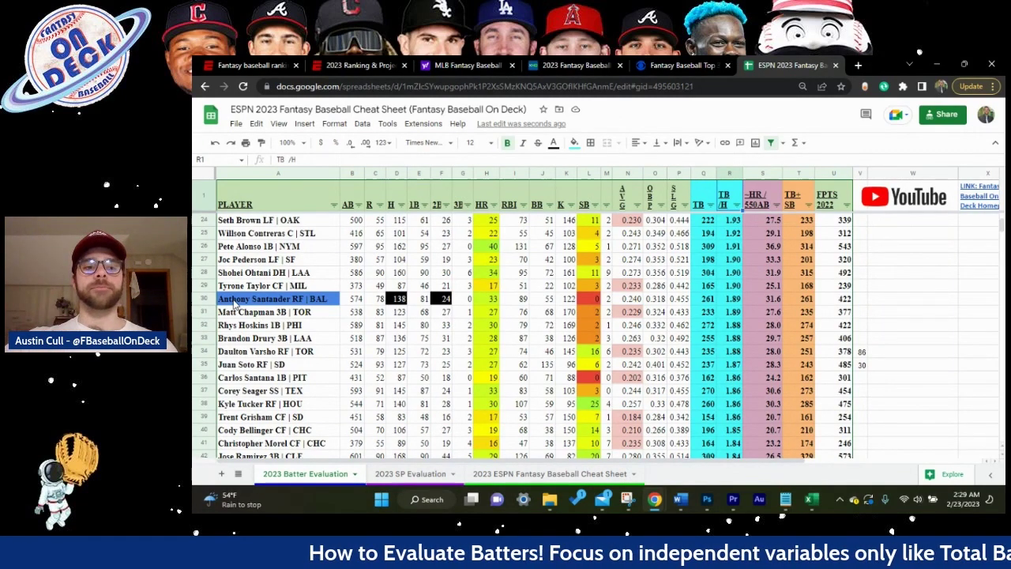
{"action": "scroll", "coordinate": [242, 312], "scroll_direction": "down", "scroll_amount": 15}
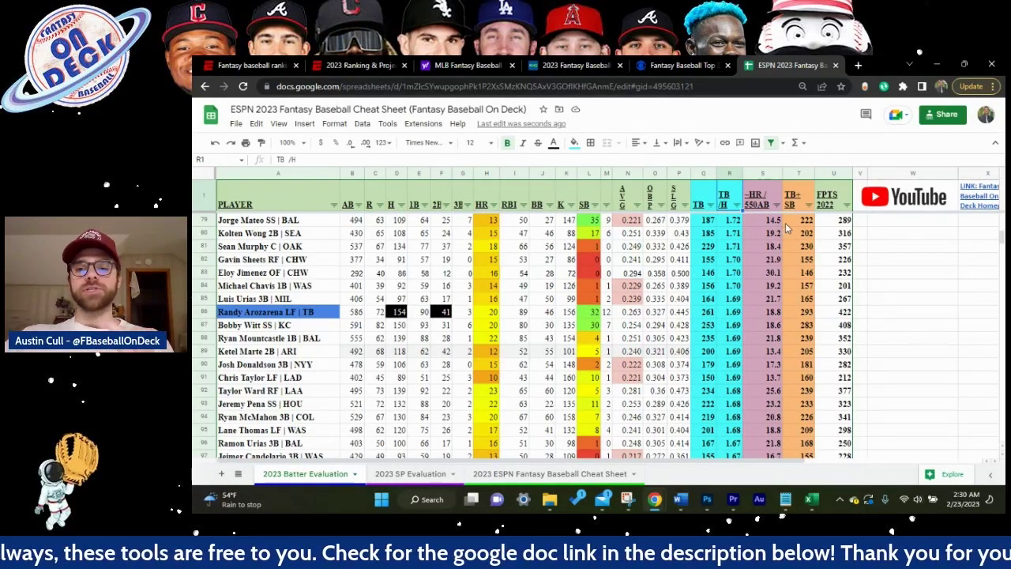
- Sort the batter table by TB+SB in descending order and review the ranks of Randy Arozarena and Anthony Santander
{"action": "left_click", "coordinate": [809, 207]}
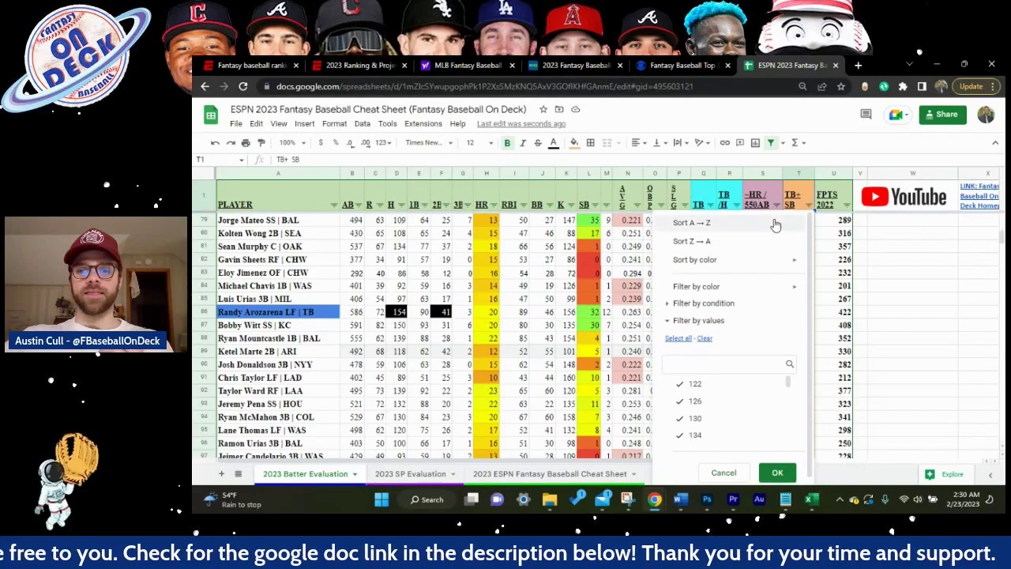
{"action": "left_click", "coordinate": [703, 242]}
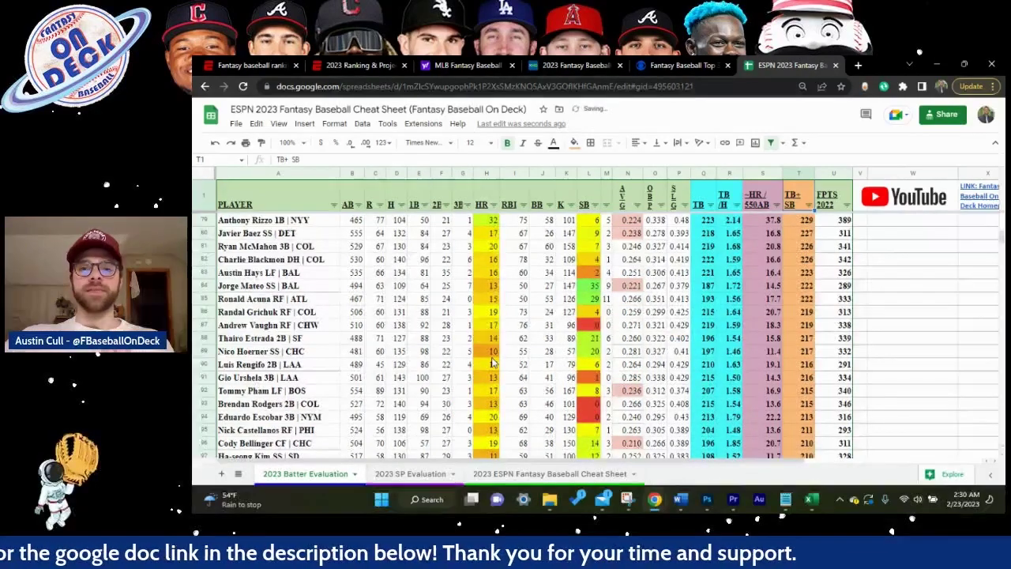
{"action": "scroll", "coordinate": [494, 336], "scroll_direction": "up", "scroll_amount": 8}
{"action": "scroll", "coordinate": [486, 372], "scroll_direction": "up", "scroll_amount": 5}
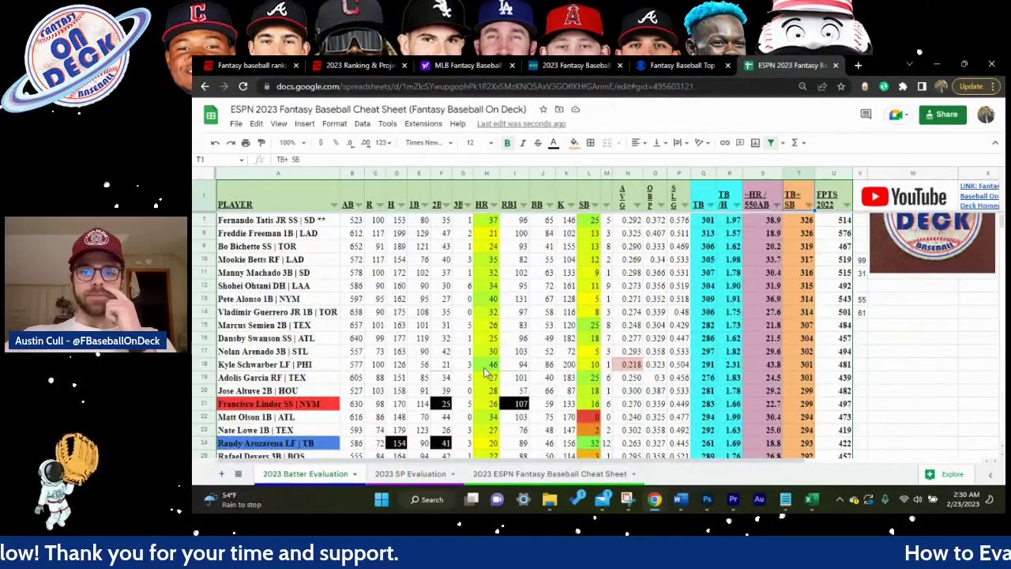
{"action": "scroll", "coordinate": [467, 425], "scroll_direction": "down", "scroll_amount": 2}
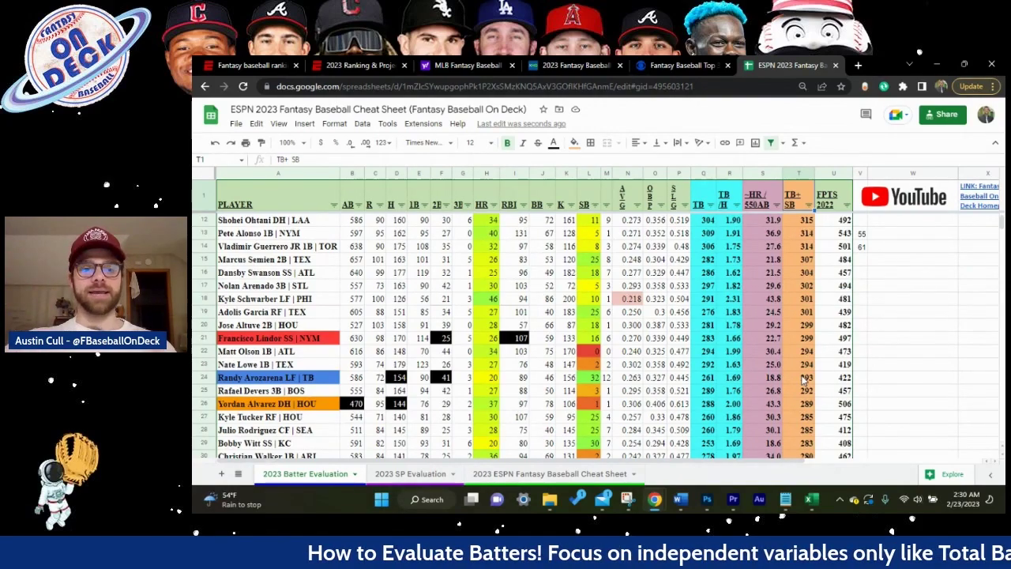
{"action": "scroll", "coordinate": [495, 364], "scroll_direction": "down", "scroll_amount": 7}
{"action": "scroll", "coordinate": [496, 365], "scroll_direction": "down", "scroll_amount": 5}
{"action": "scroll", "coordinate": [341, 417], "scroll_direction": "up", "scroll_amount": 8}
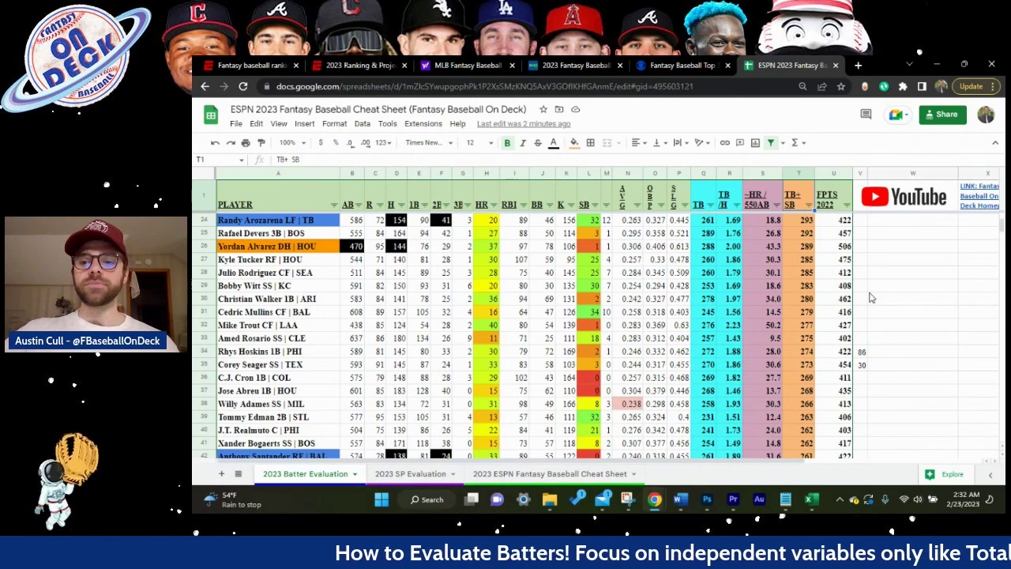
- Sort the batter table by FPTS 2022 in descending order and look up to Francisco Lindor and Austin Riley
{"action": "left_click", "coordinate": [847, 205]}
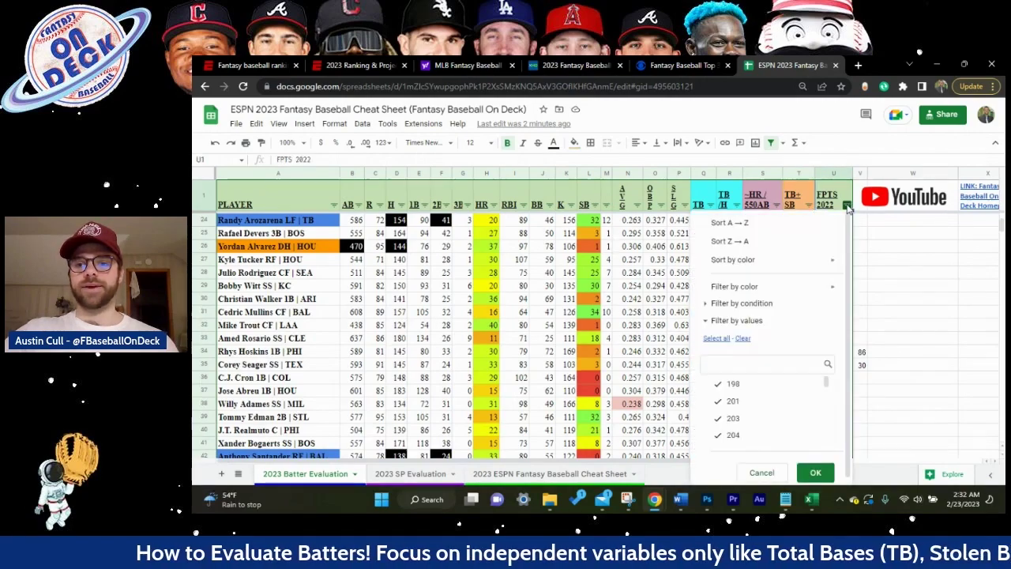
{"action": "left_click", "coordinate": [748, 241]}
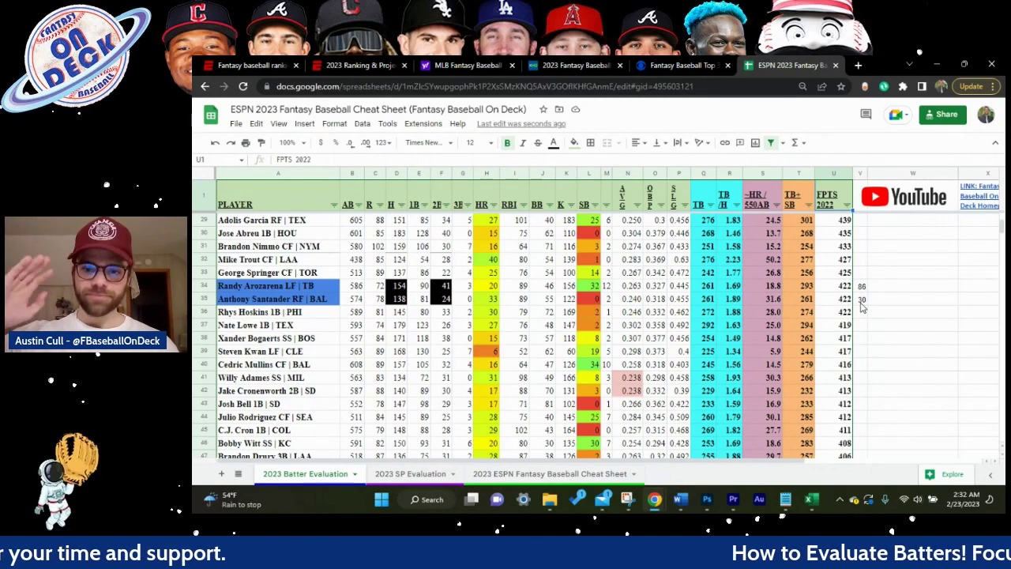
{"action": "scroll", "coordinate": [861, 322], "scroll_direction": "up", "scroll_amount": 3}
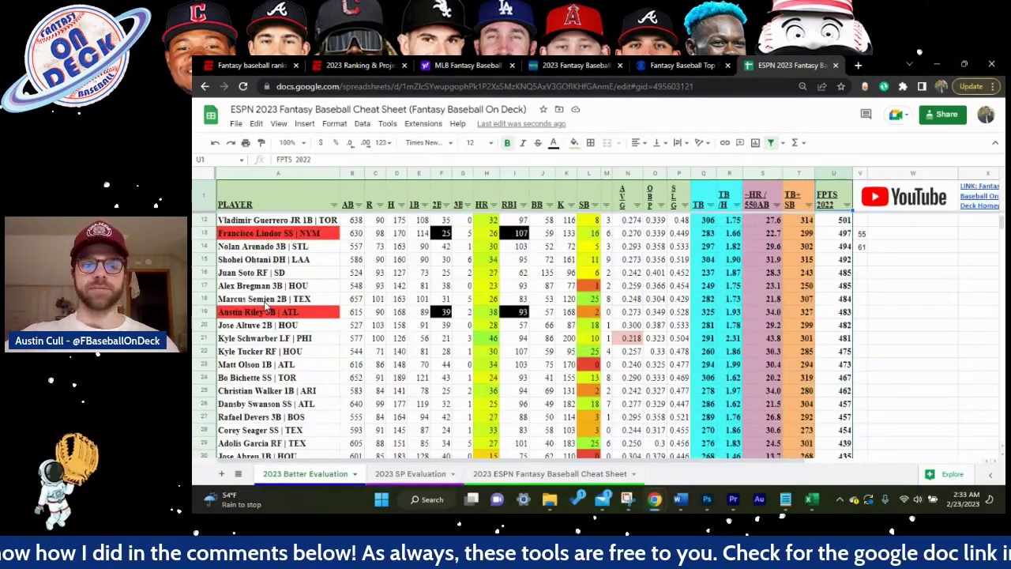
- Move Austin Riley's row directly below Francisco Lindor's and move the 61 in column V up to Riley's row
{"action": "left_click", "coordinate": [203, 312]}
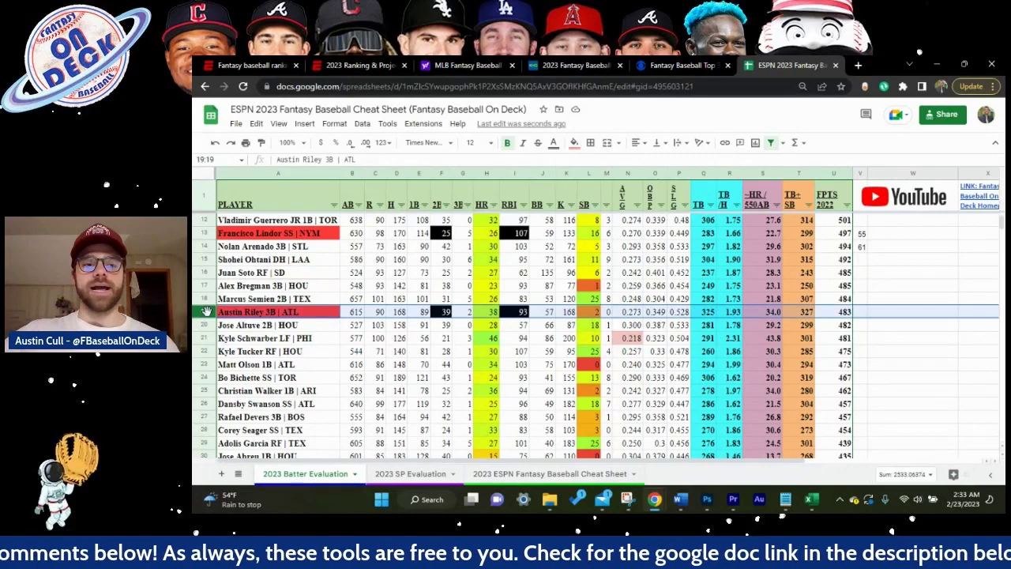
{"action": "left_click_drag", "start_coordinate": [203, 312], "coordinate": [205, 247]}
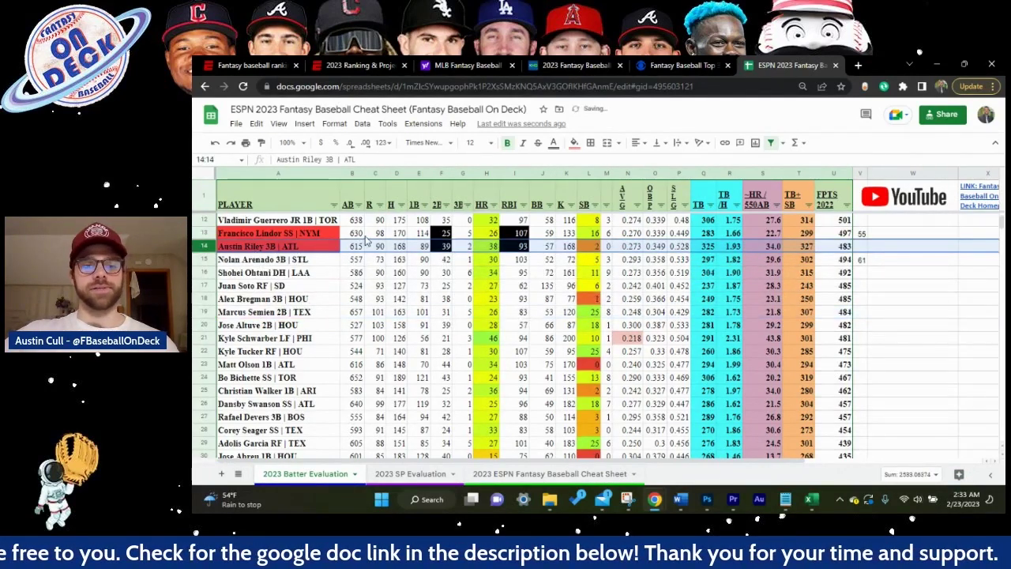
{"action": "scroll", "coordinate": [363, 261], "scroll_direction": "up", "scroll_amount": 3}
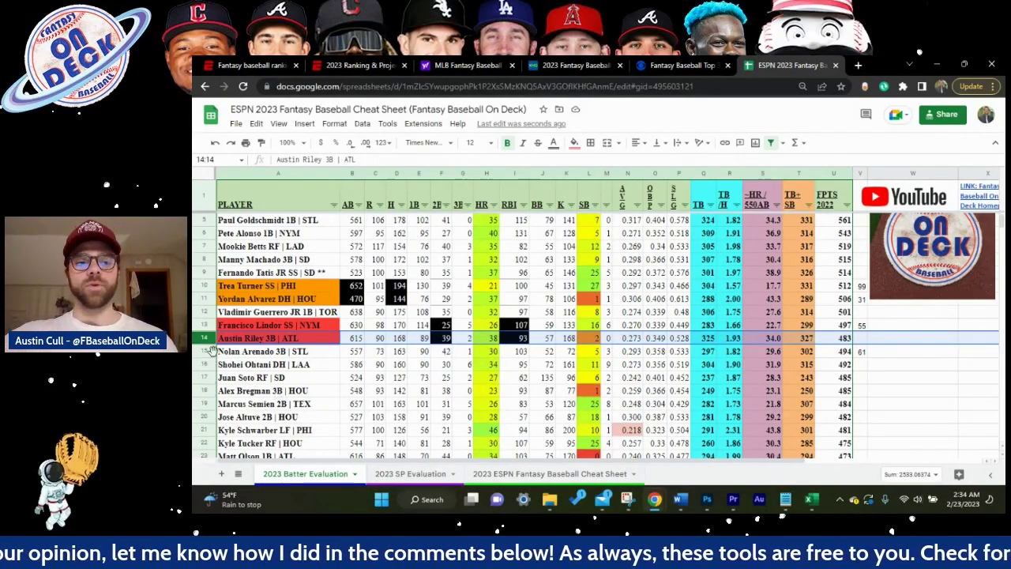
{"action": "left_click", "coordinate": [865, 353]}
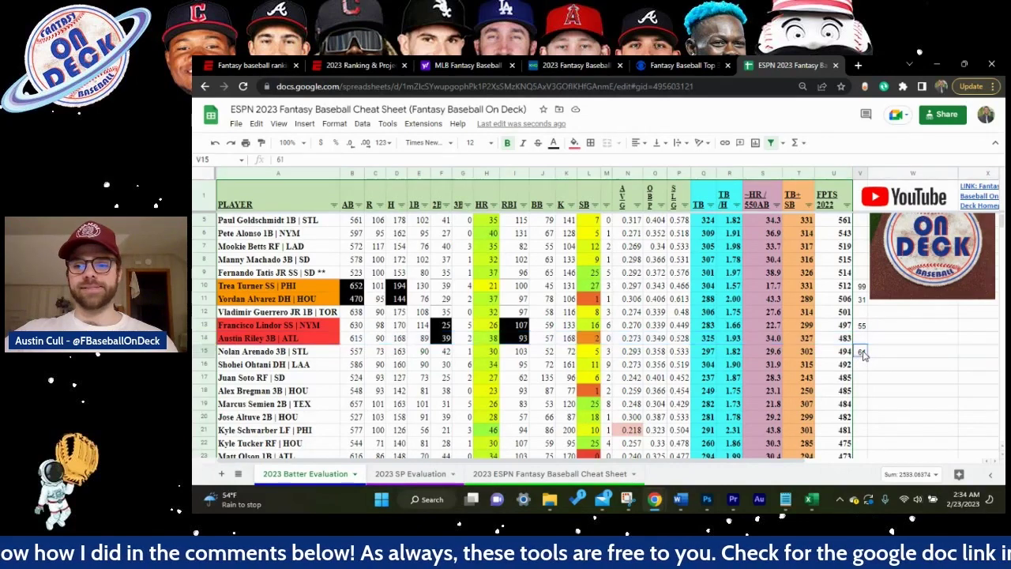
{"action": "left_click_drag", "start_coordinate": [866, 359], "coordinate": [864, 341]}
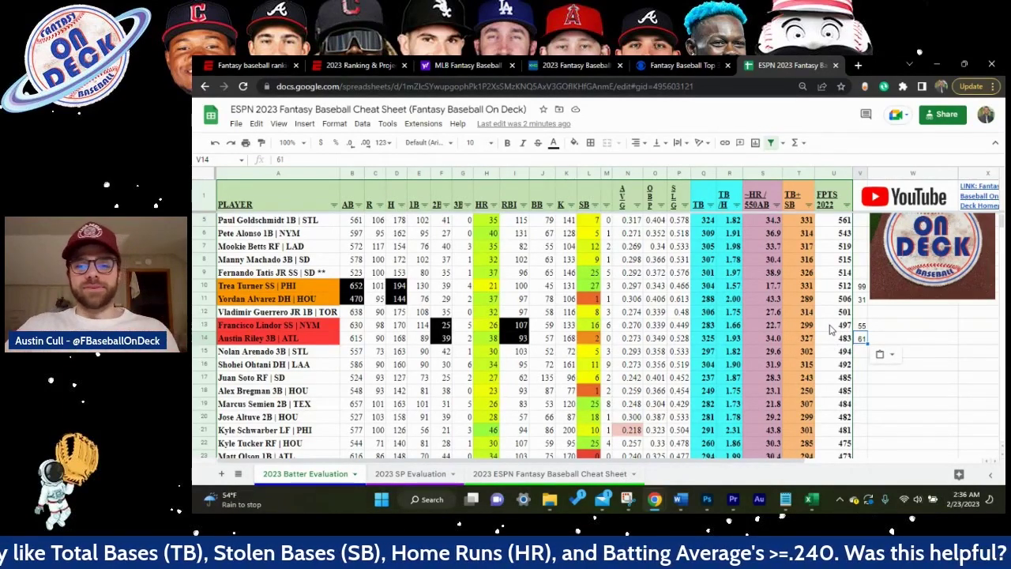
- Sort the batter table by TB in descending order and compare the positions of Austin Riley and Francisco Lindor
{"action": "left_click", "coordinate": [711, 204]}
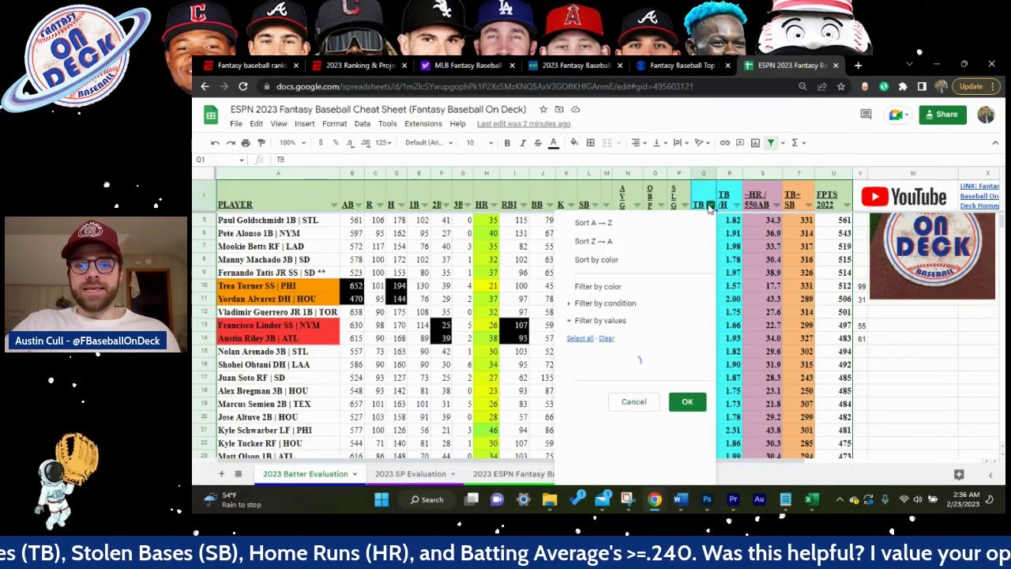
{"action": "left_click", "coordinate": [623, 241]}
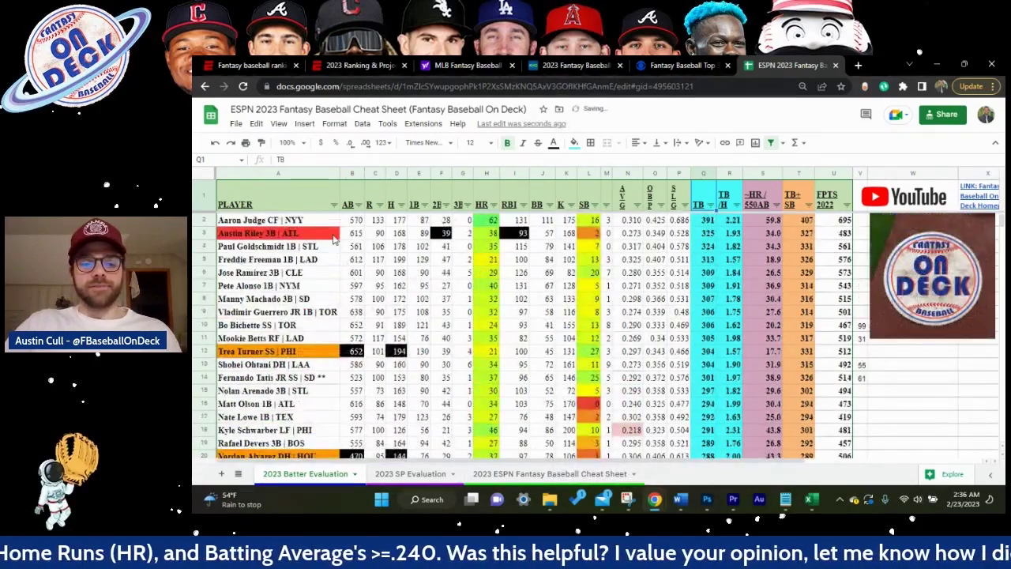
{"action": "scroll", "coordinate": [335, 244], "scroll_direction": "down", "scroll_amount": 3}
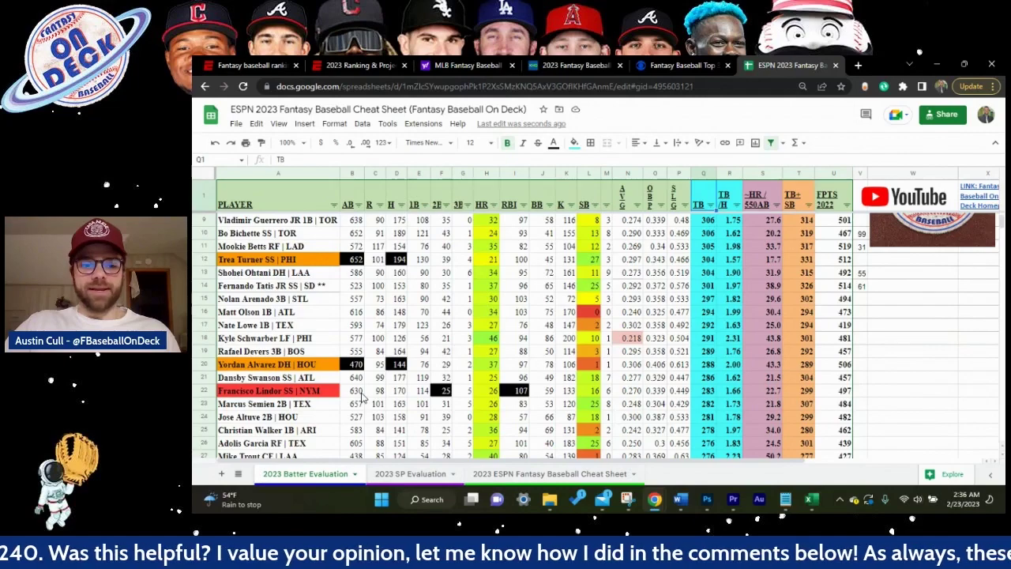
{"action": "scroll", "coordinate": [362, 398], "scroll_direction": "up", "scroll_amount": 3}
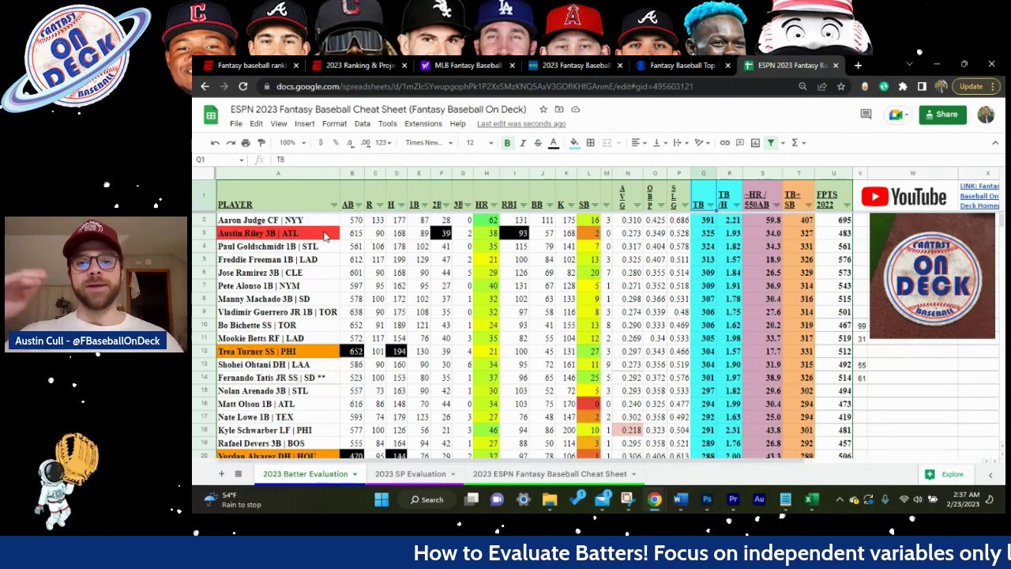
{"action": "scroll", "coordinate": [308, 347], "scroll_direction": "down", "scroll_amount": 3}
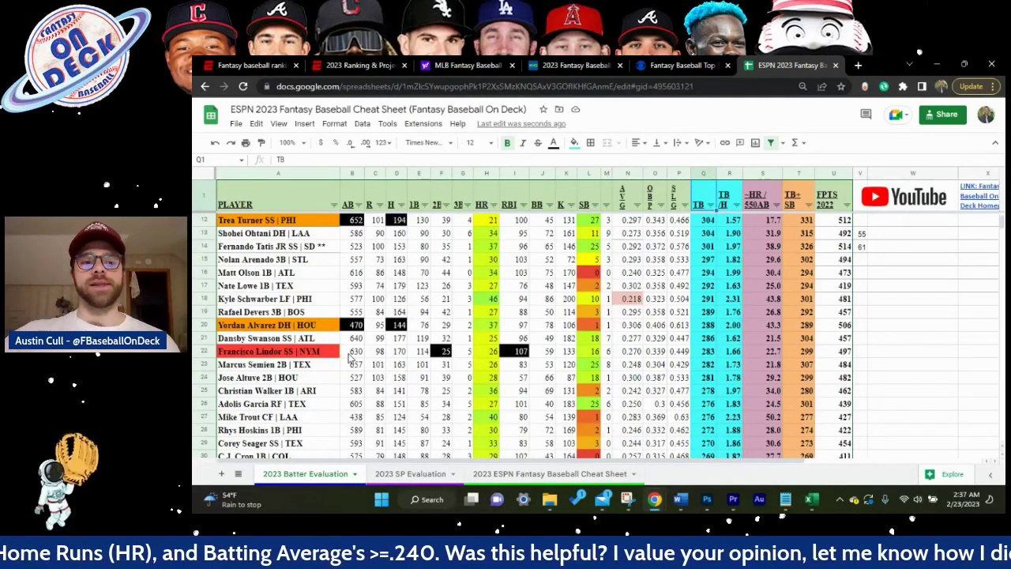
{"action": "scroll", "coordinate": [483, 351], "scroll_direction": "up", "scroll_amount": 3}
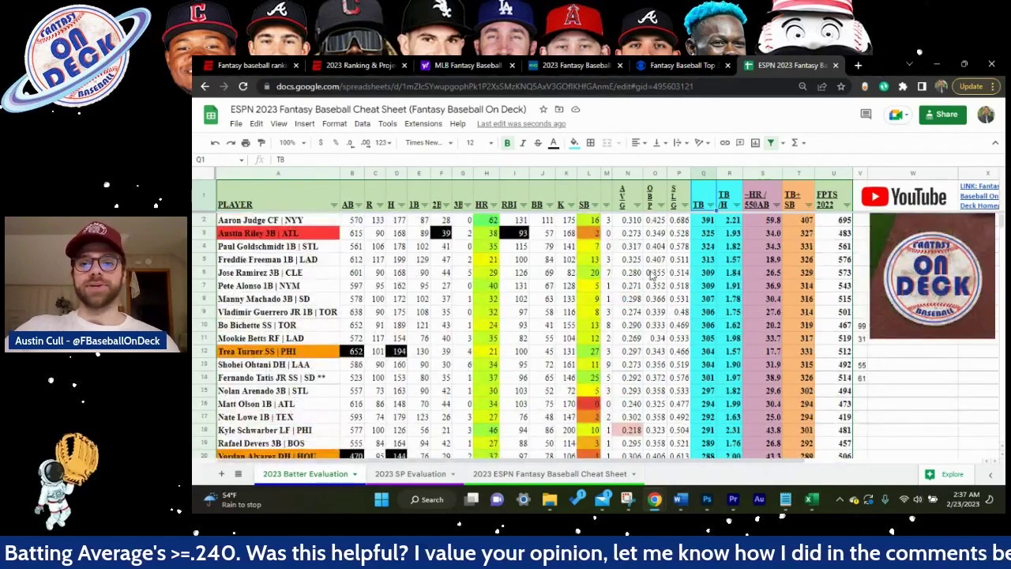
- Sort the batter table by TB/H in descending order and look down the list to Austin Riley and Francisco Lindor
{"action": "left_click", "coordinate": [737, 205]}
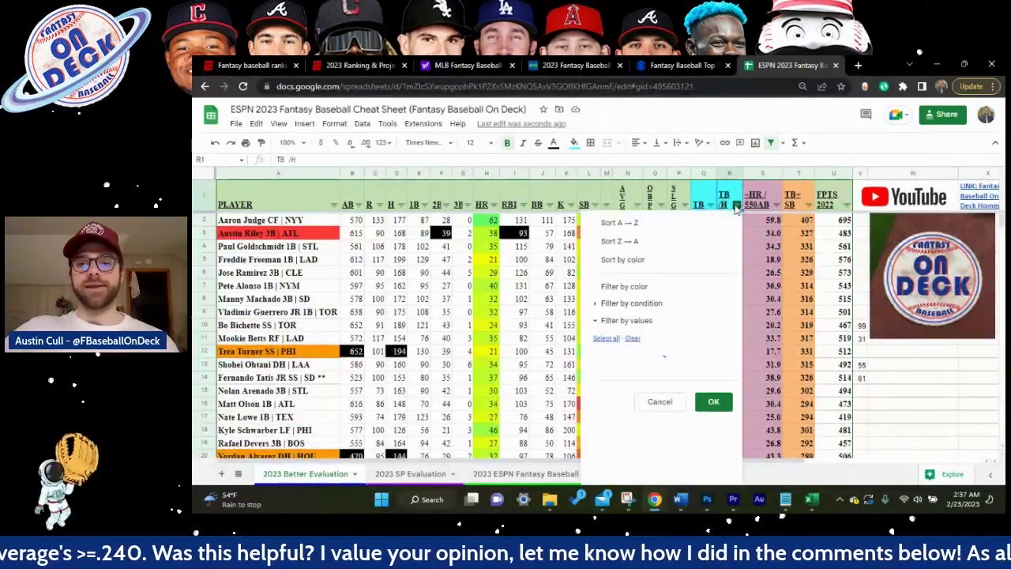
{"action": "left_click", "coordinate": [632, 241]}
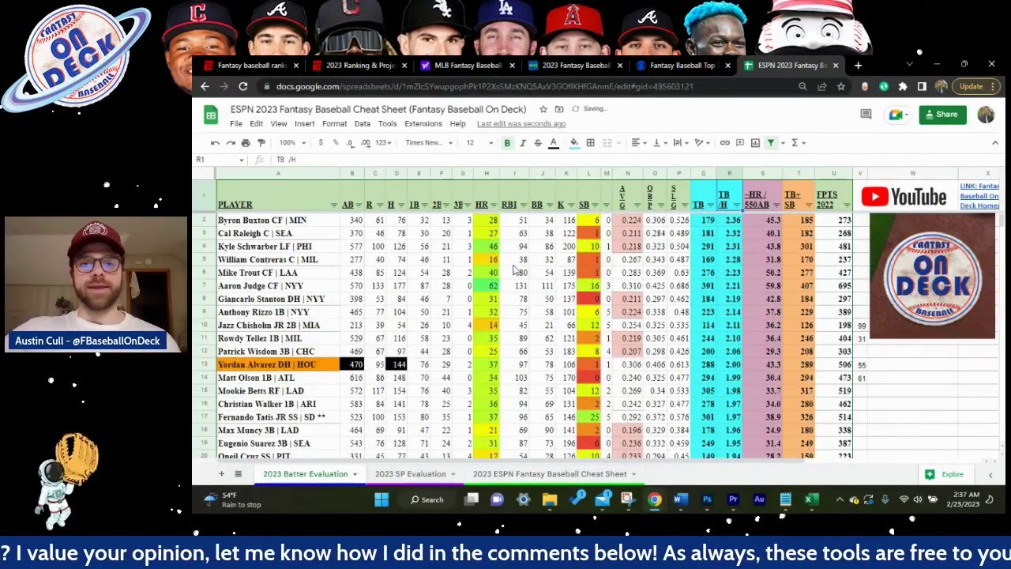
{"action": "scroll", "coordinate": [466, 296], "scroll_direction": "down", "scroll_amount": 4}
{"action": "scroll", "coordinate": [443, 312], "scroll_direction": "up", "scroll_amount": 4}
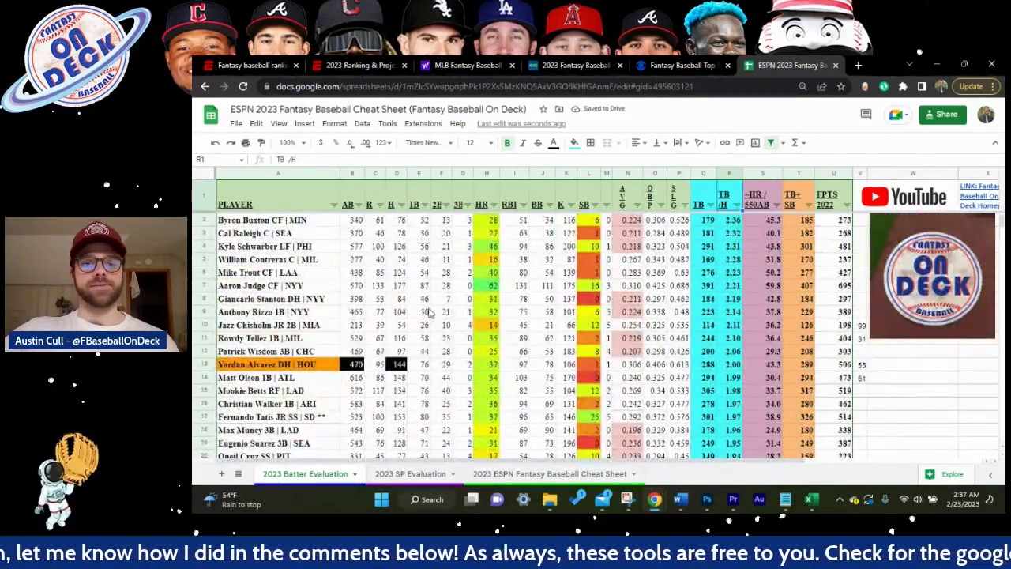
{"action": "scroll", "coordinate": [553, 316], "scroll_direction": "down", "scroll_amount": 3}
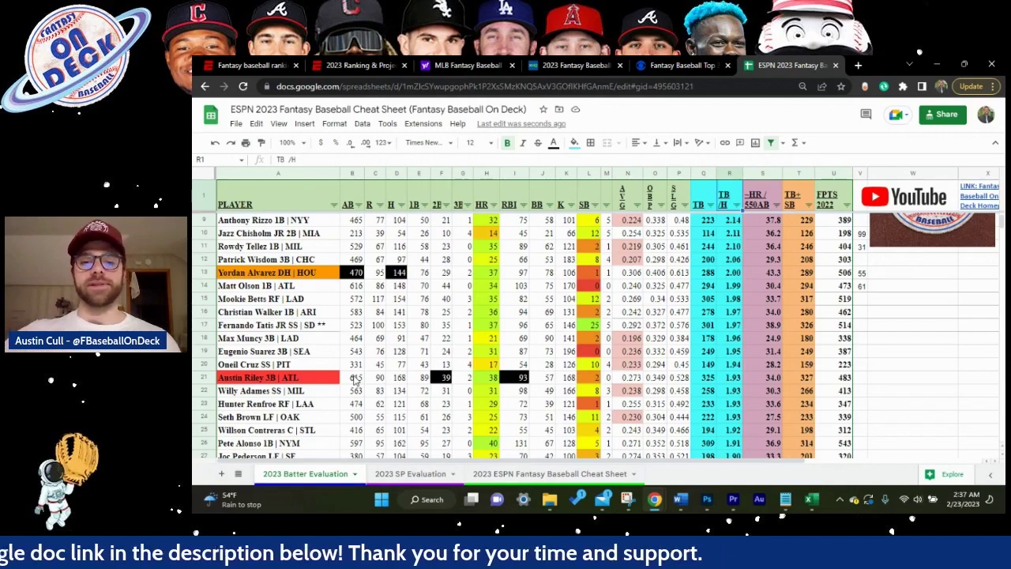
{"action": "scroll", "coordinate": [355, 381], "scroll_direction": "up", "scroll_amount": 3}
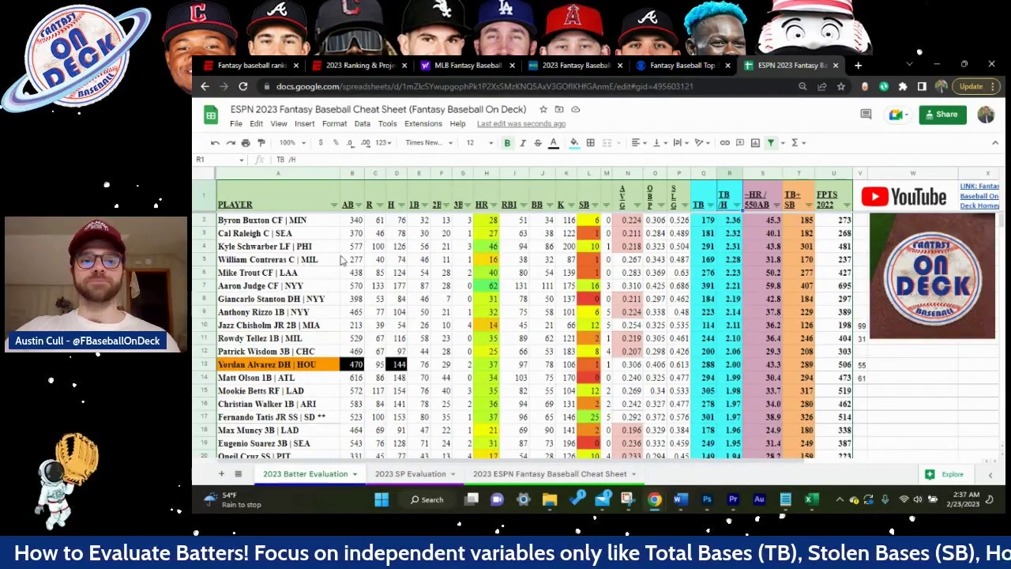
{"action": "scroll", "coordinate": [342, 285], "scroll_direction": "down", "scroll_amount": 2}
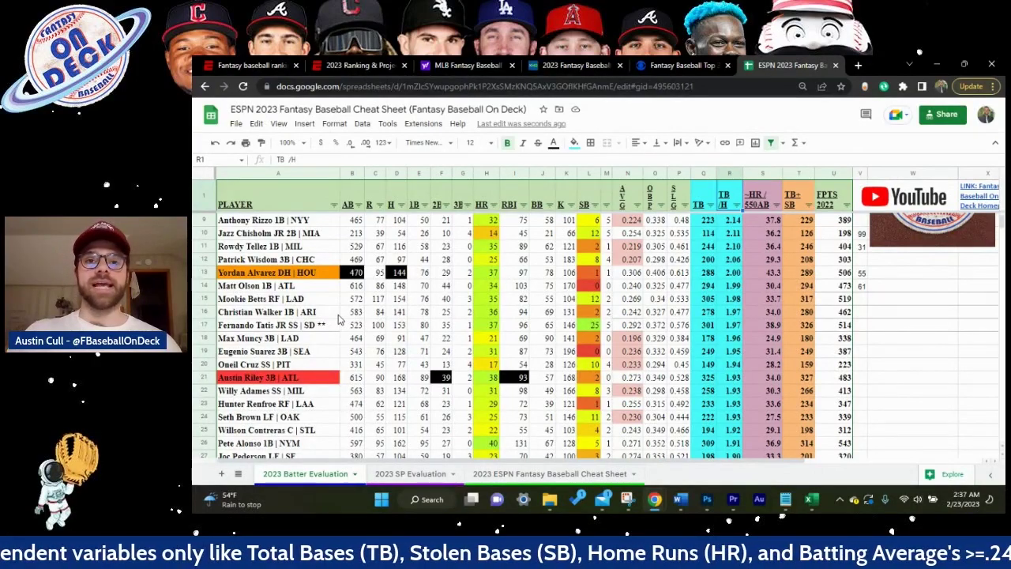
{"action": "scroll", "coordinate": [340, 318], "scroll_direction": "down", "scroll_amount": 20}
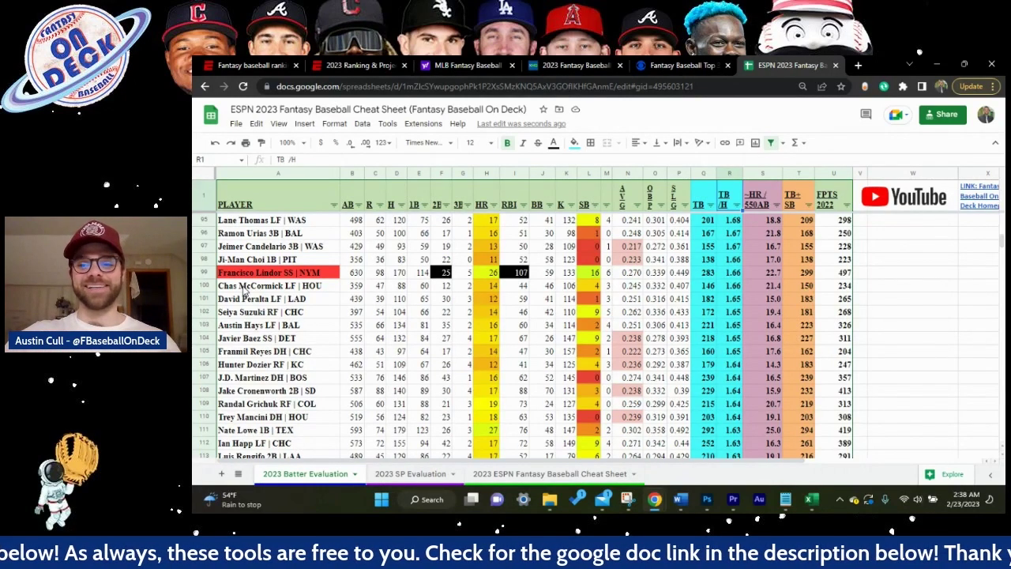
- Sort the batter table by TB+SB in descending order and compare the ranks of Austin Riley and Francisco Lindor
{"action": "left_click", "coordinate": [809, 205]}
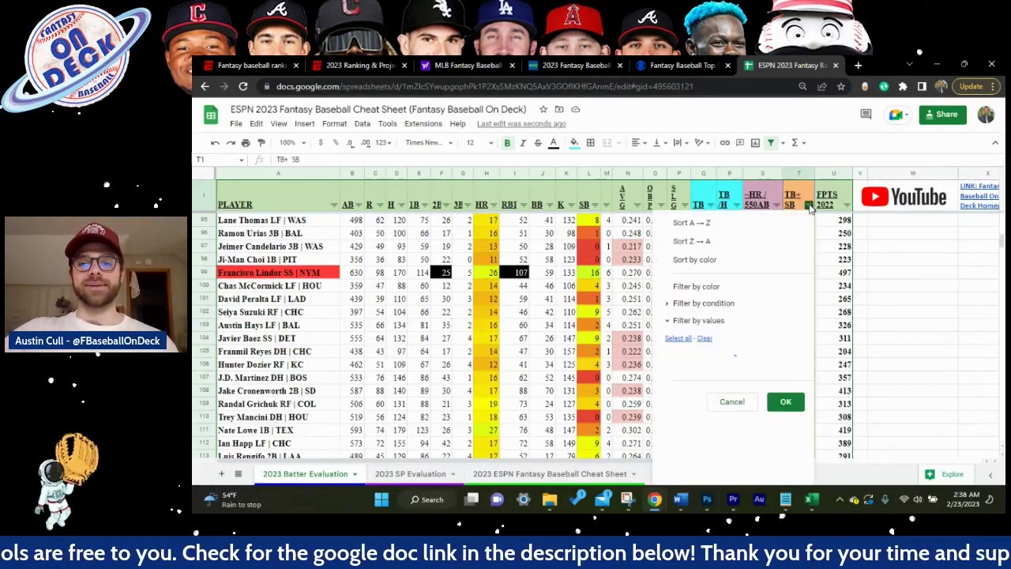
{"action": "left_click", "coordinate": [711, 242]}
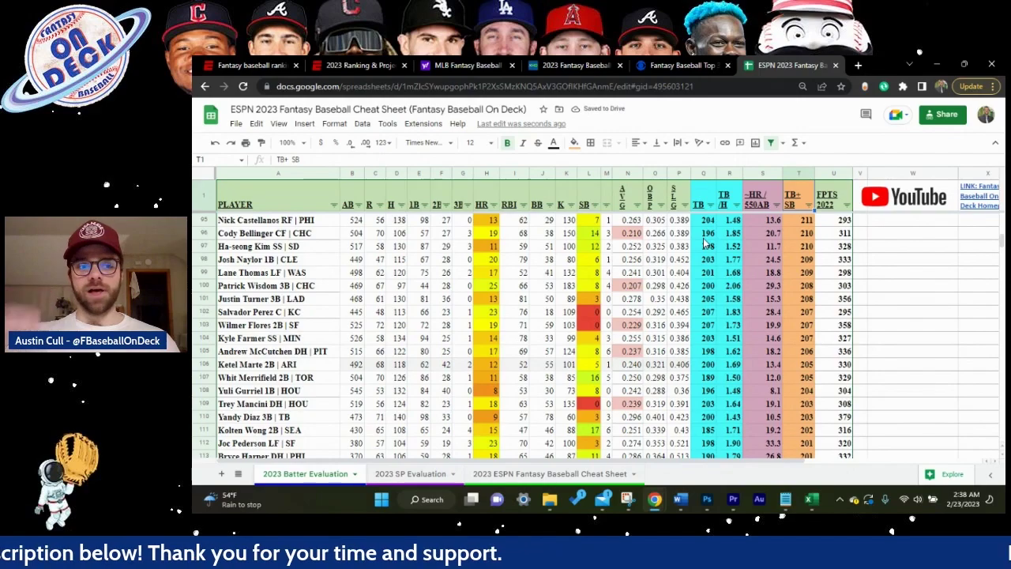
{"action": "scroll", "coordinate": [350, 308], "scroll_direction": "up", "scroll_amount": 5}
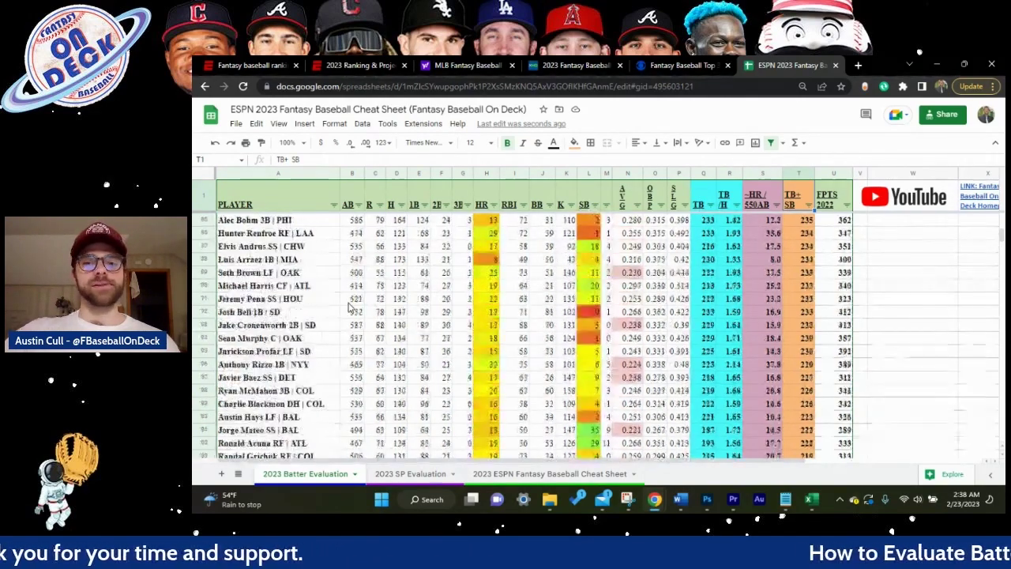
{"action": "scroll", "coordinate": [350, 308], "scroll_direction": "up", "scroll_amount": 20}
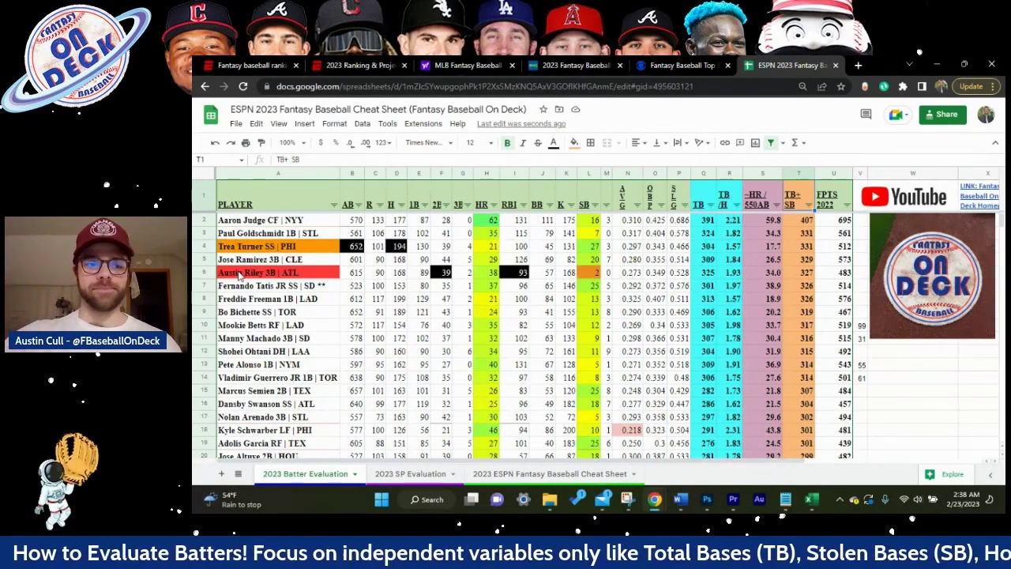
{"action": "scroll", "coordinate": [240, 275], "scroll_direction": "down", "scroll_amount": 4}
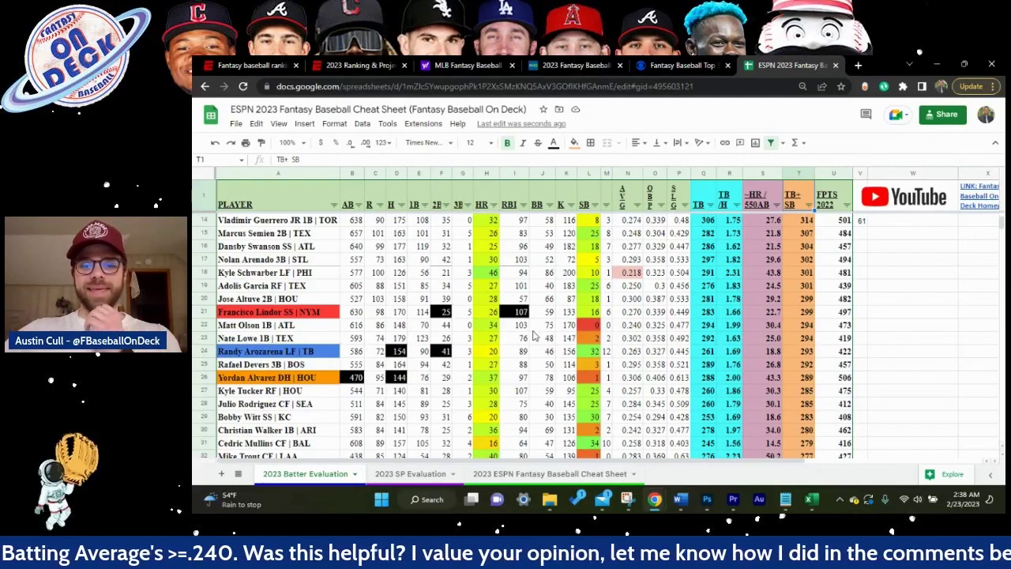
{"action": "scroll", "coordinate": [802, 313], "scroll_direction": "up", "scroll_amount": 4}
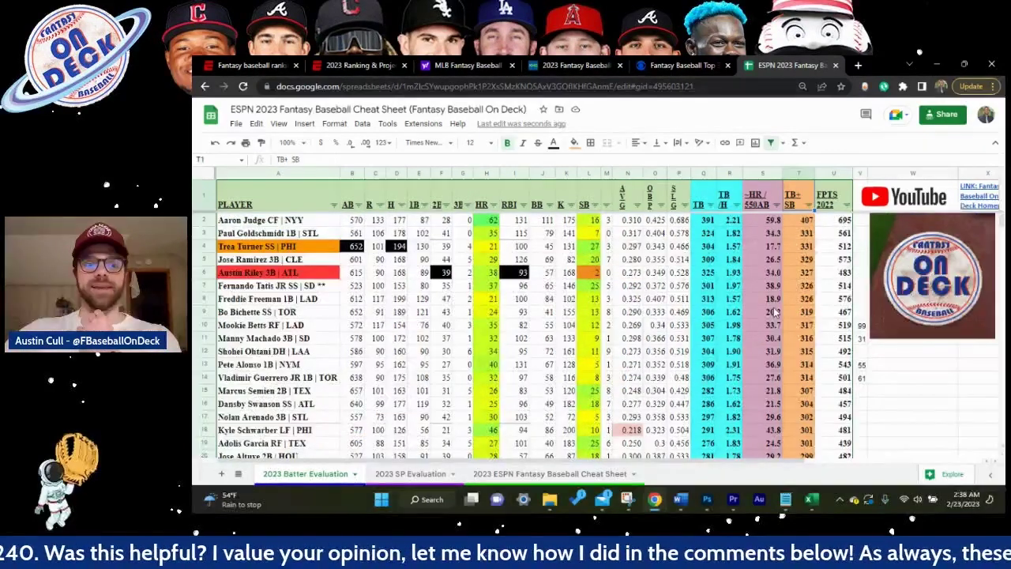